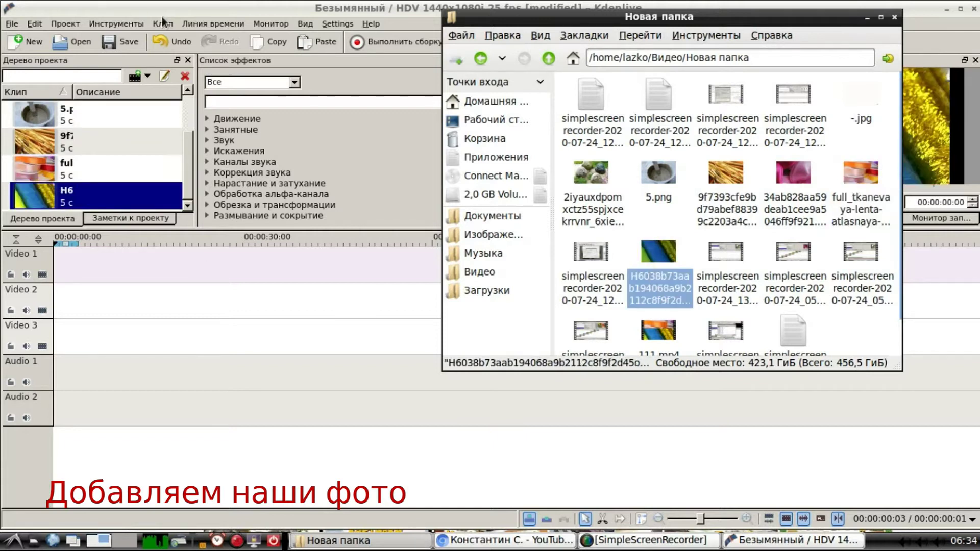
# Insert three new video tracks before Video 1 so the timeline has six video tracks, one for each photo.
pyautogui.click(54, 418)
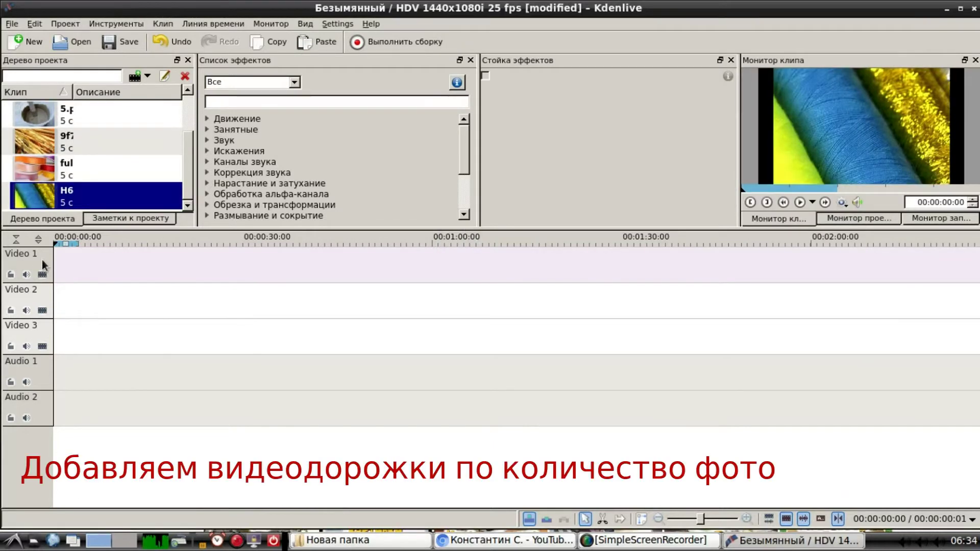
pyautogui.rightClick(42, 259)
pyautogui.click(65, 274)
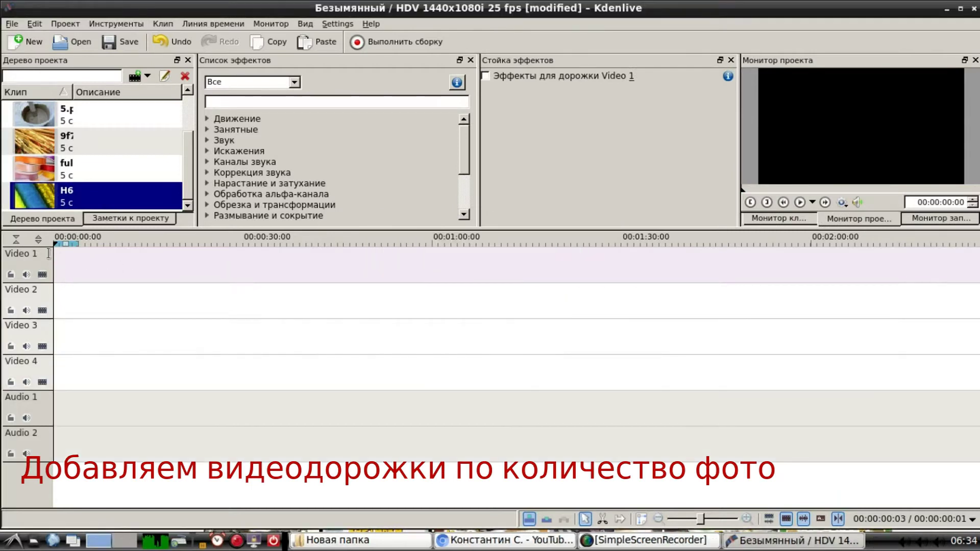
pyautogui.rightClick(45, 264)
pyautogui.click(102, 272)
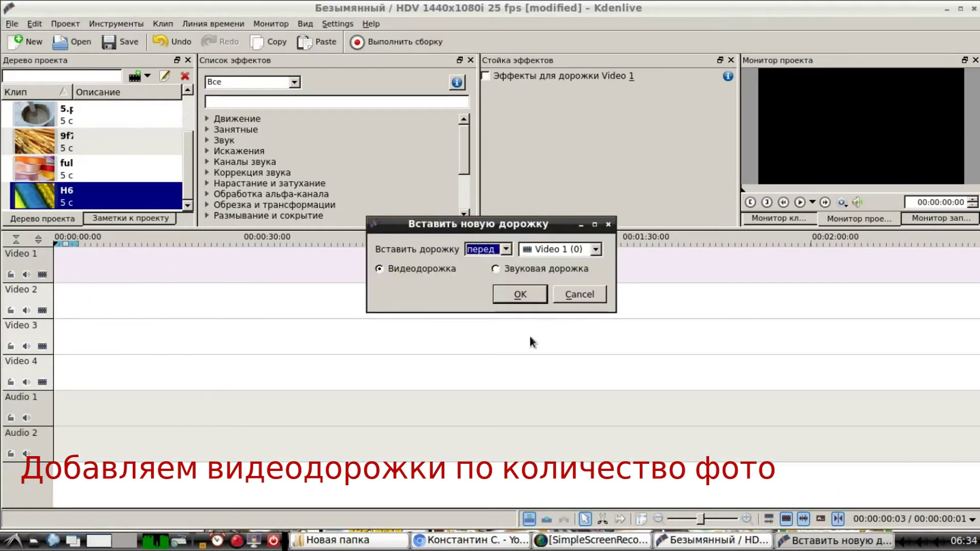
pyautogui.click(519, 296)
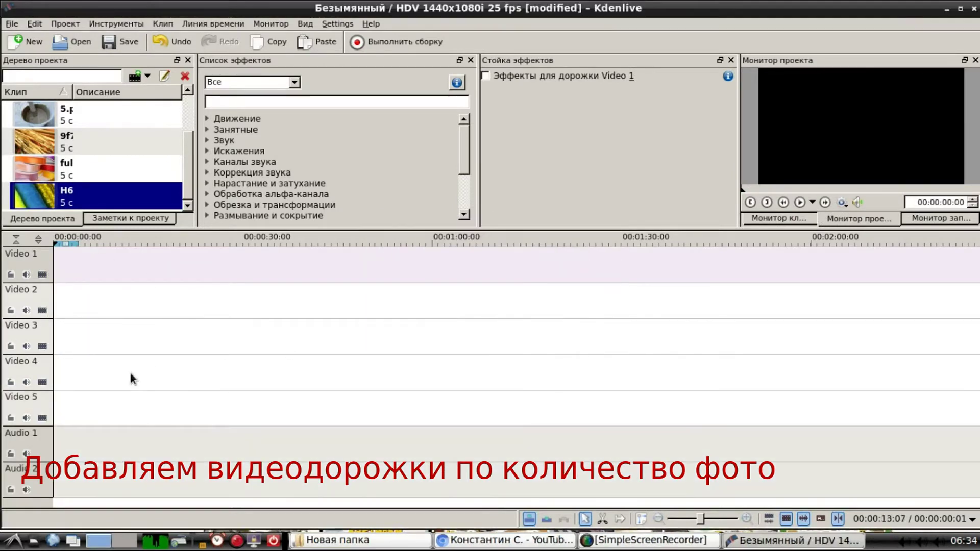
pyautogui.rightClick(37, 257)
pyautogui.rightClick(35, 264)
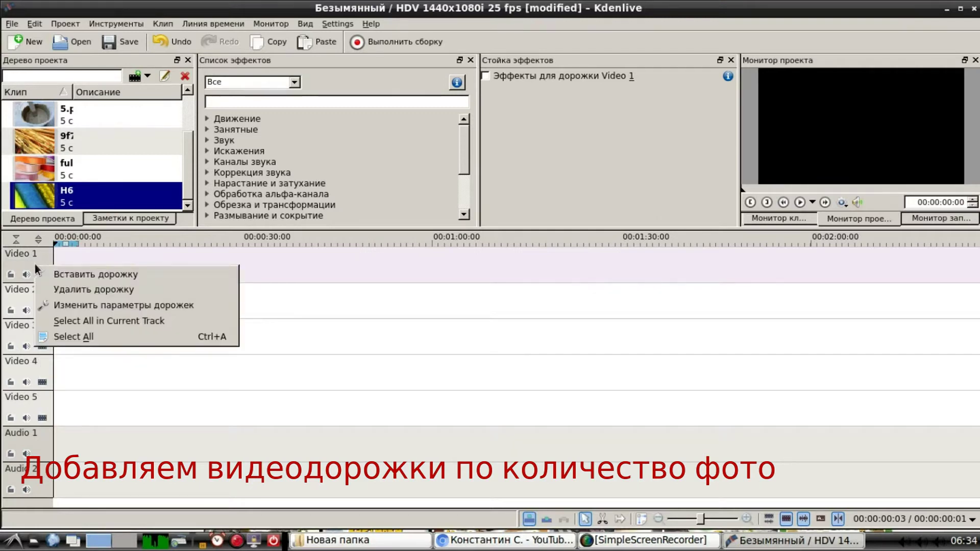
pyautogui.click(97, 274)
pyautogui.click(520, 294)
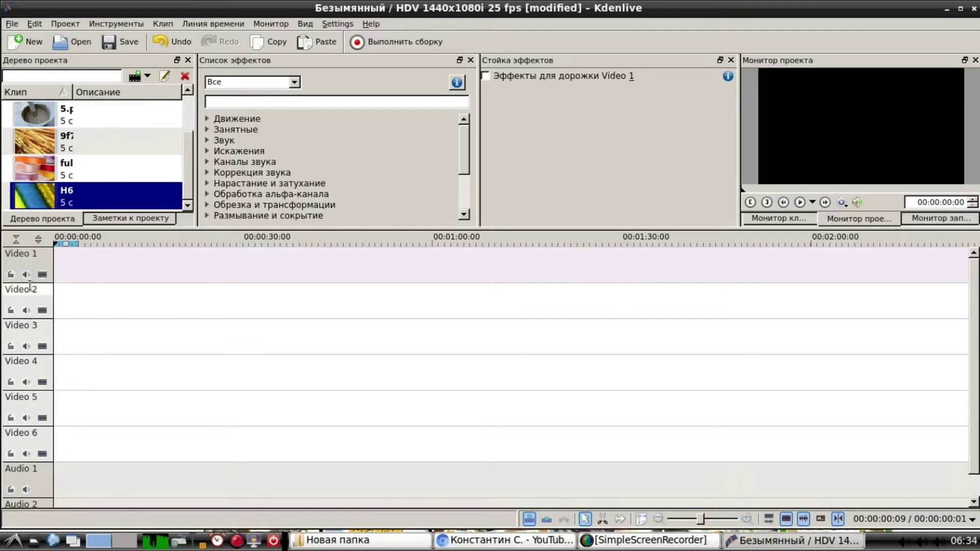
# Place the first photo, the smiling stones, at the very start of the Video 1 track.
pyautogui.click(27, 121)
pyautogui.scroll(1, 38, 121)
pyautogui.moveTo(39, 121); pyautogui.dragTo(69, 263)
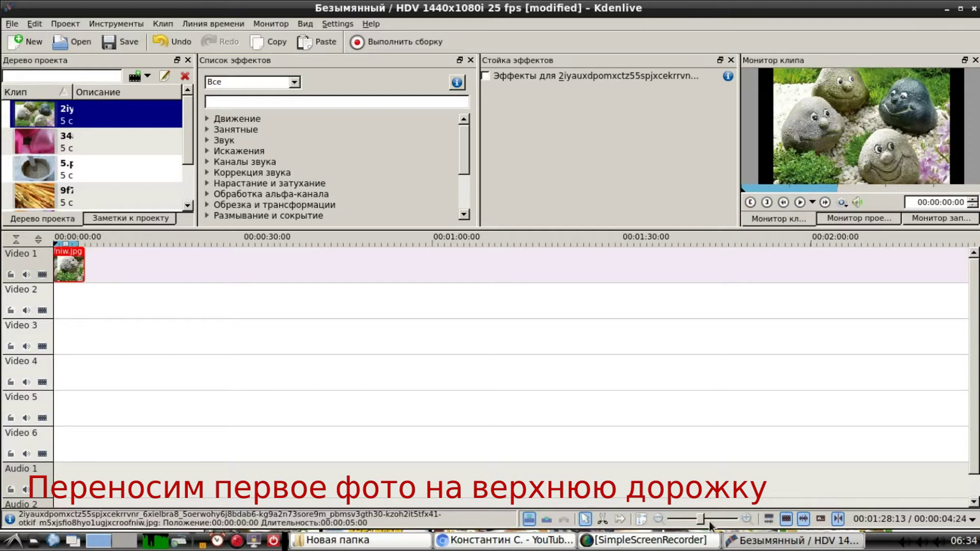
# Place the other five photos in order on tracks Video 2 to Video 6, each starting about 3 seconds after the previous one so they overlap.
pyautogui.scroll(2, 710, 526)
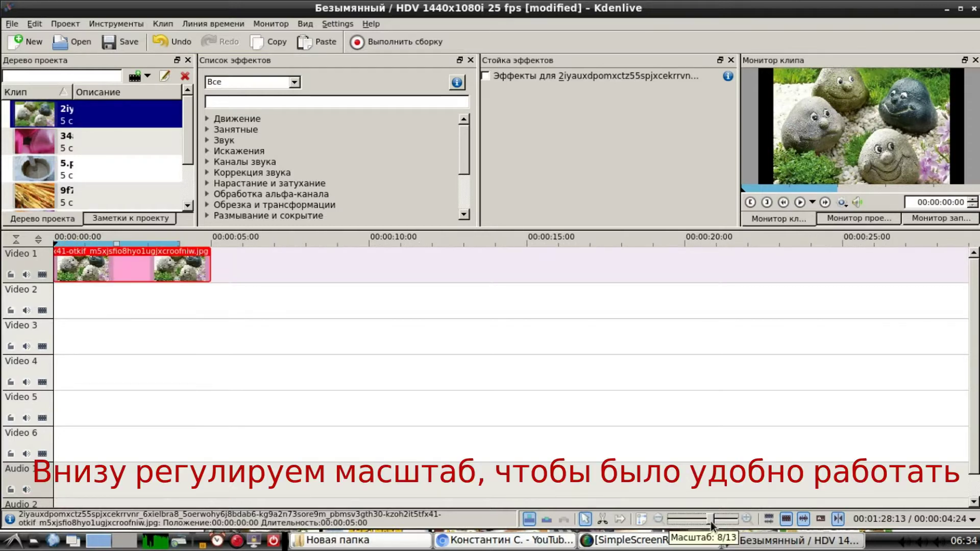
pyautogui.moveTo(36, 142); pyautogui.dragTo(156, 291)
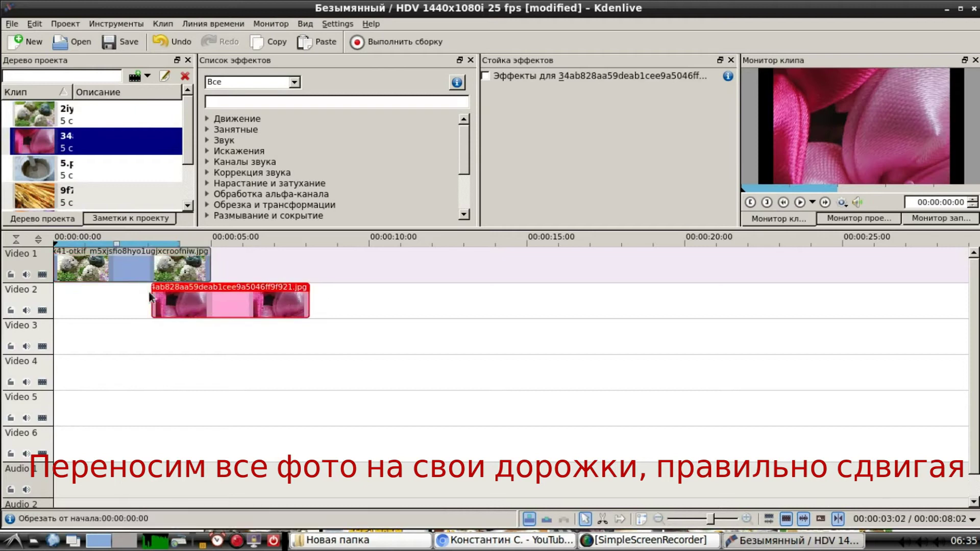
pyautogui.moveTo(24, 175); pyautogui.dragTo(256, 334)
pyautogui.moveTo(24, 201); pyautogui.dragTo(354, 368)
pyautogui.scroll(-1, 61, 169)
pyautogui.moveTo(61, 168); pyautogui.dragTo(454, 406)
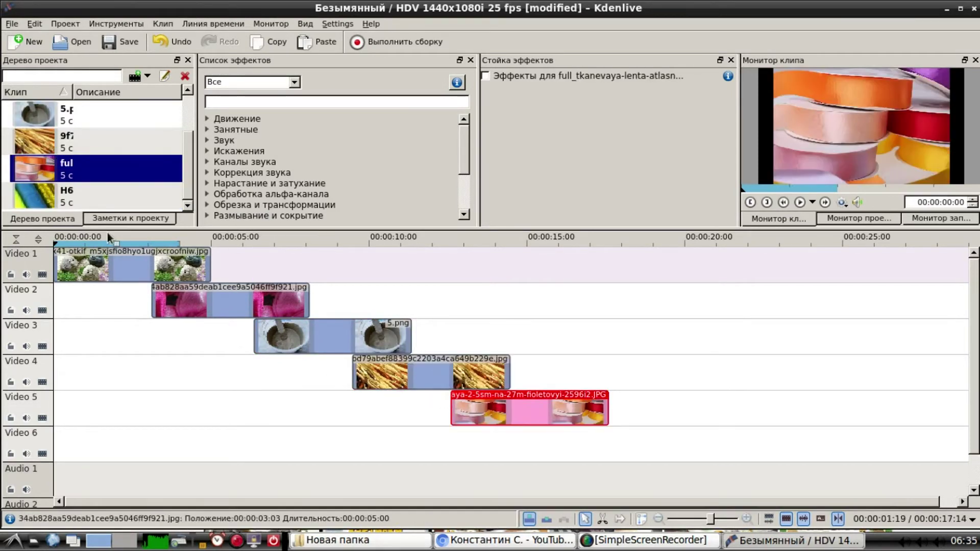
pyautogui.moveTo(38, 201); pyautogui.dragTo(551, 431)
# Show the Переходы (transitions) settings for the project.
pyautogui.click(171, 273)
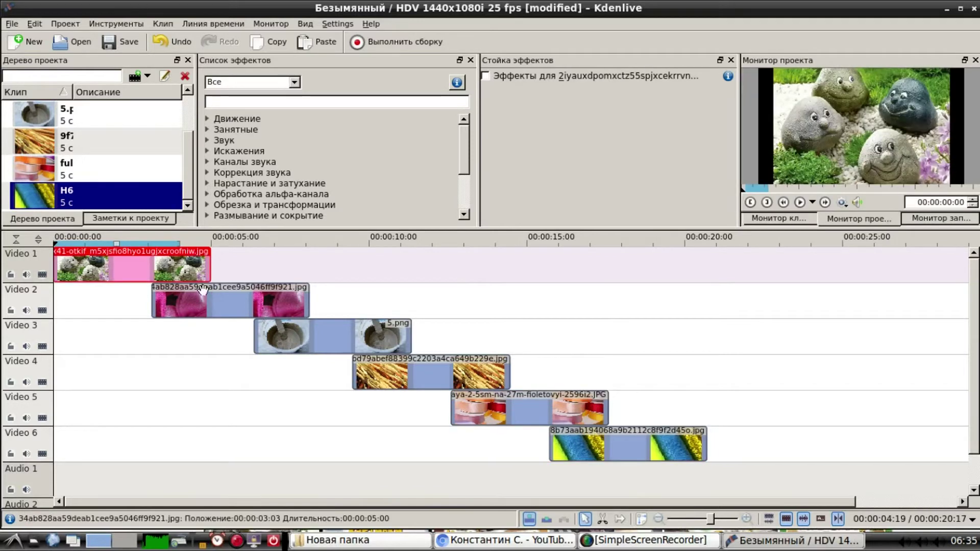
pyautogui.click(304, 24)
pyautogui.click(326, 272)
pyautogui.click(218, 219)
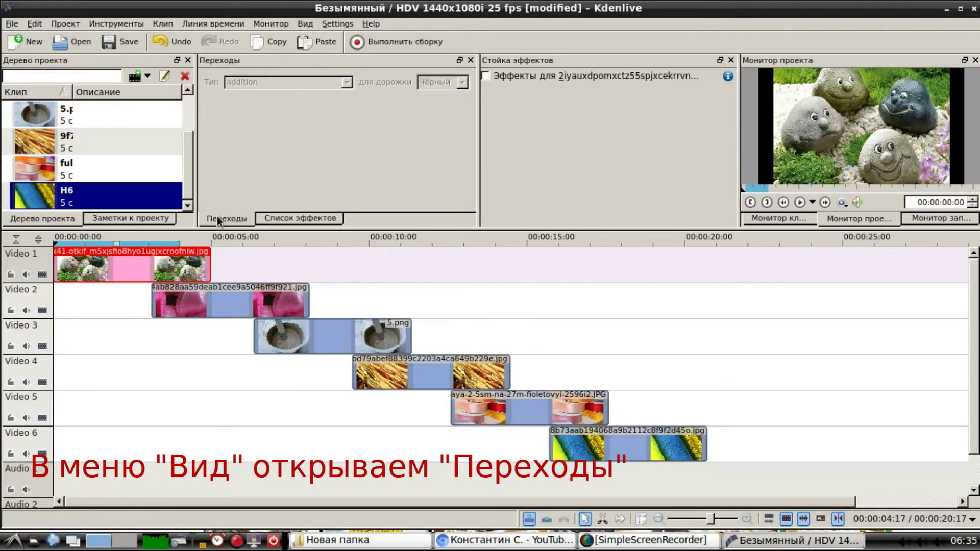
# Add a Slide transition between the stones clip on Video 1 and the clip on Video 2, and preview it.
pyautogui.rightClick(170, 268)
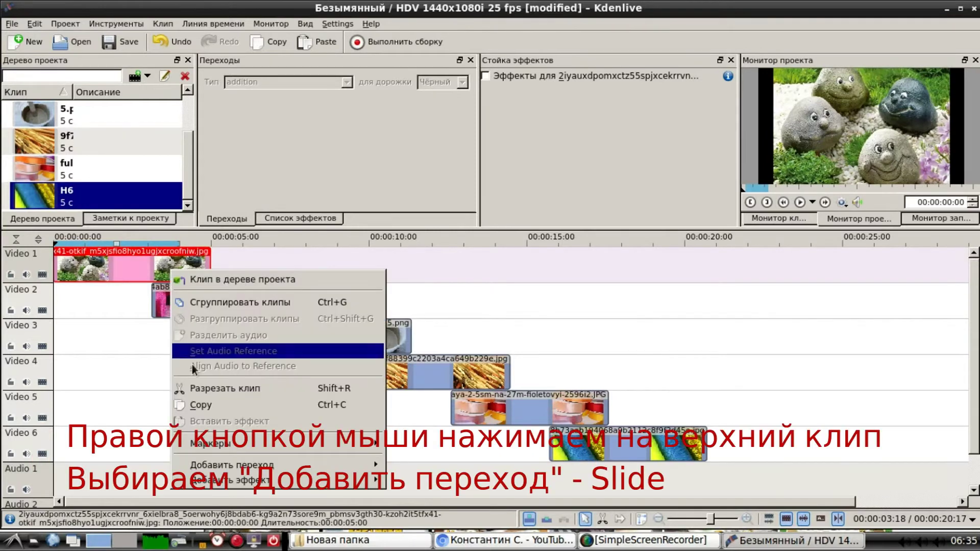
pyautogui.moveTo(219, 464)
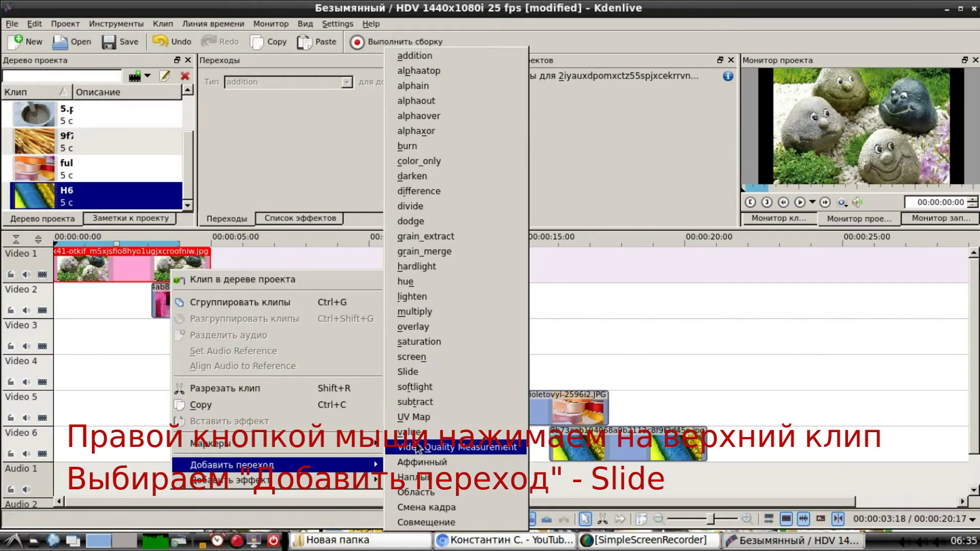
pyautogui.click(414, 373)
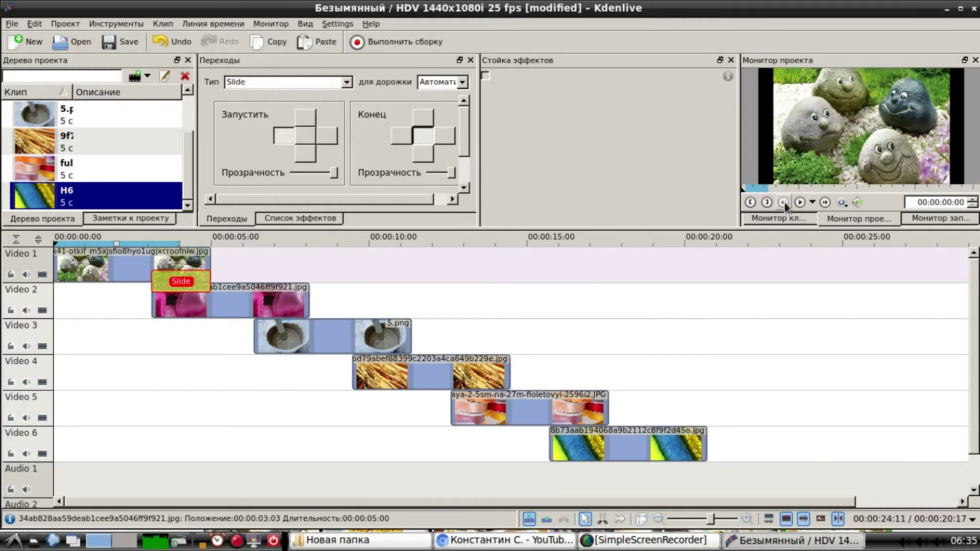
pyautogui.click(799, 202)
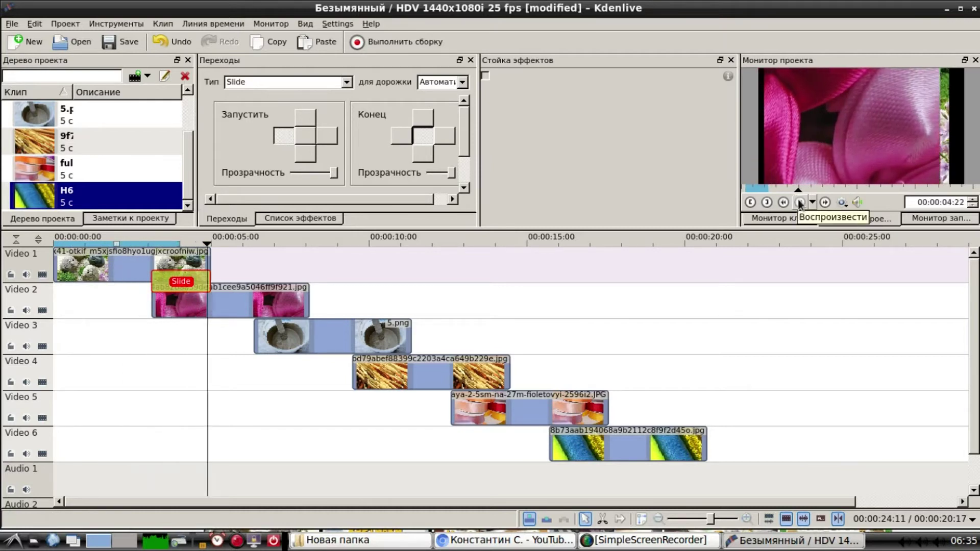
pyautogui.click(798, 201)
# Set the first Slide transition's start (Запустить) to the upper arm of the cross and preview it from just before the overlap.
pyautogui.moveTo(185, 244); pyautogui.dragTo(146, 242)
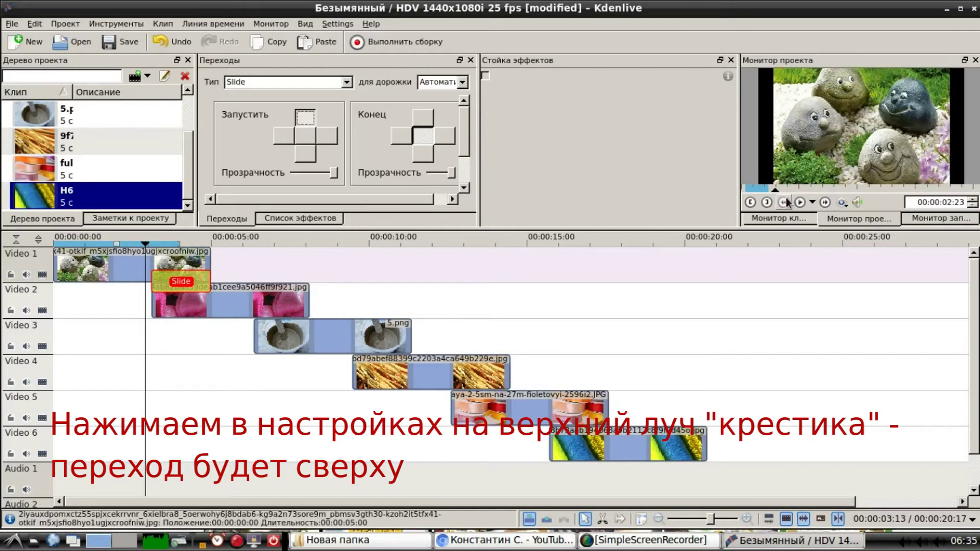
pyautogui.click(800, 202)
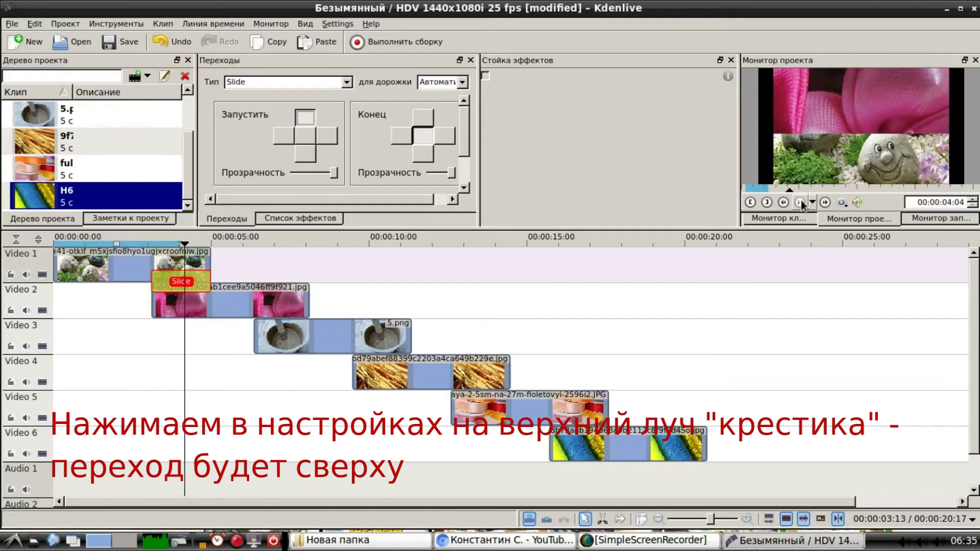
pyautogui.click(800, 201)
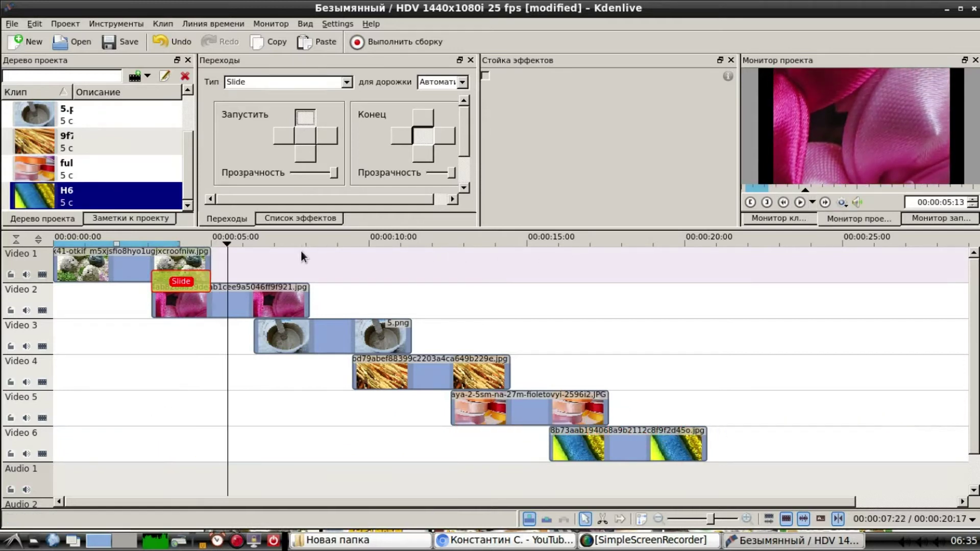
# Set the first Slide transition's start to the lower arm of the cross and preview it from just before the overlap.
pyautogui.moveTo(229, 245); pyautogui.dragTo(147, 244)
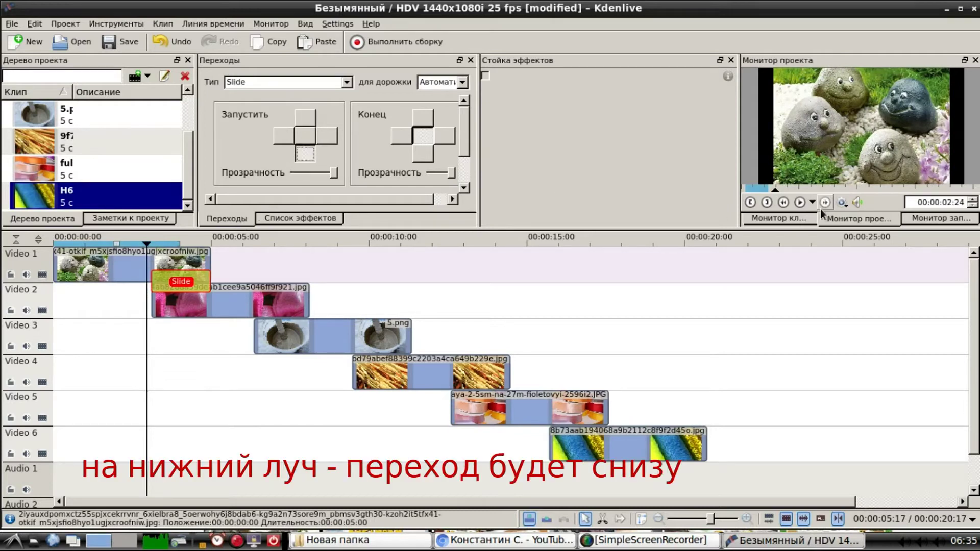
pyautogui.click(798, 201)
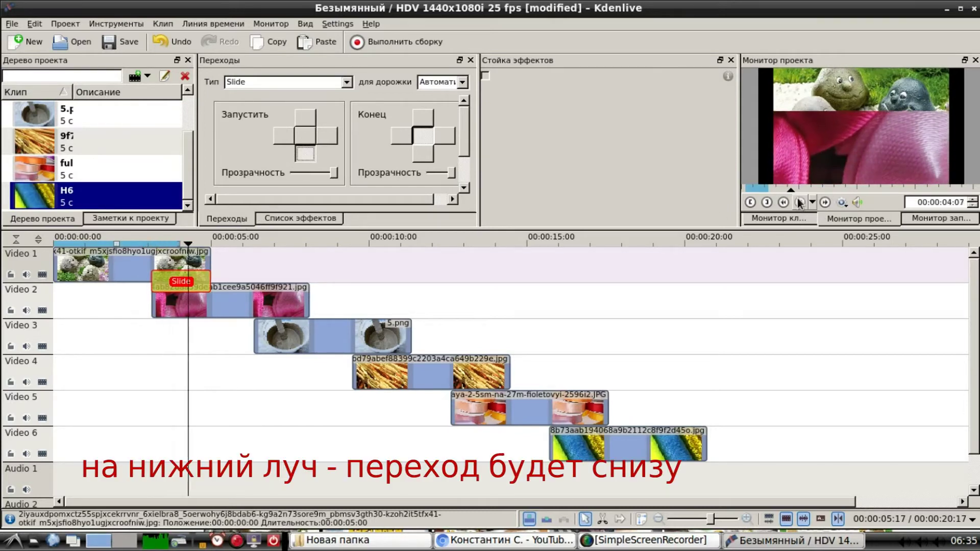
pyautogui.press('space')
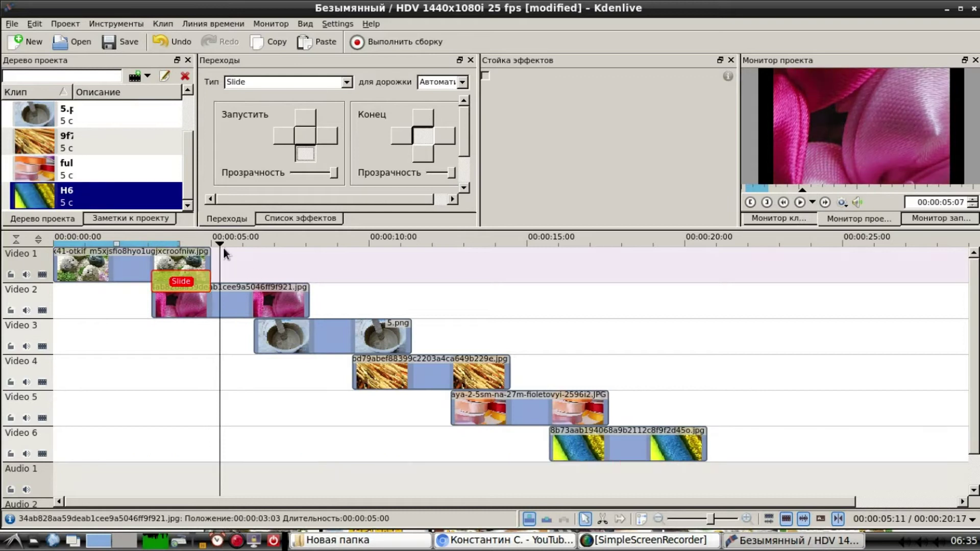
# Set the first Slide transition to start from the left arm and end (Конец) at the right arm, and preview it.
pyautogui.moveTo(221, 247); pyautogui.dragTo(138, 244)
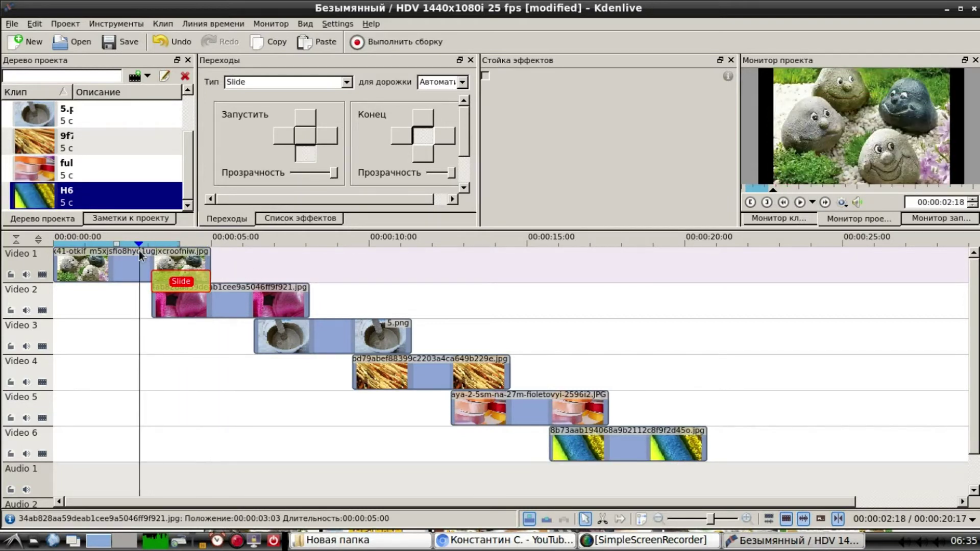
pyautogui.click(419, 138)
pyautogui.click(444, 139)
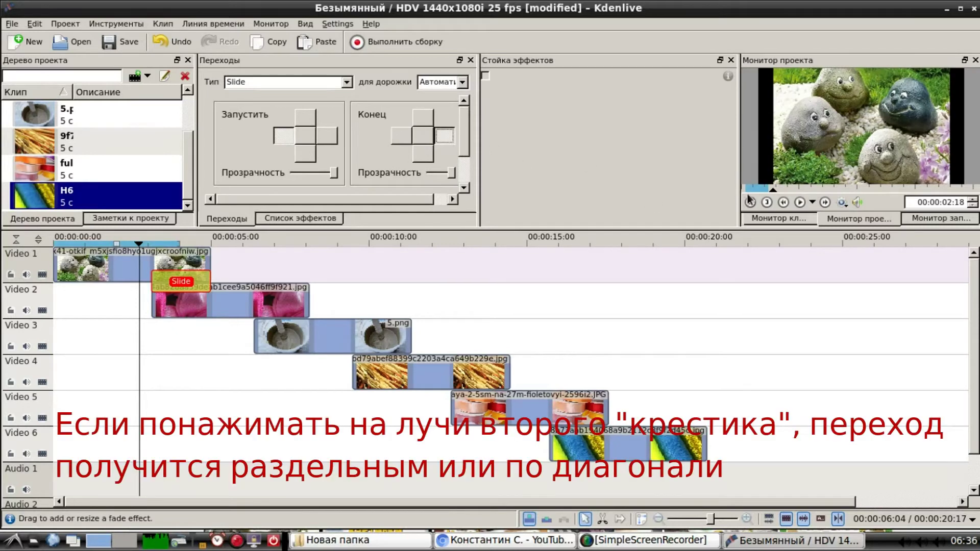
pyautogui.click(800, 202)
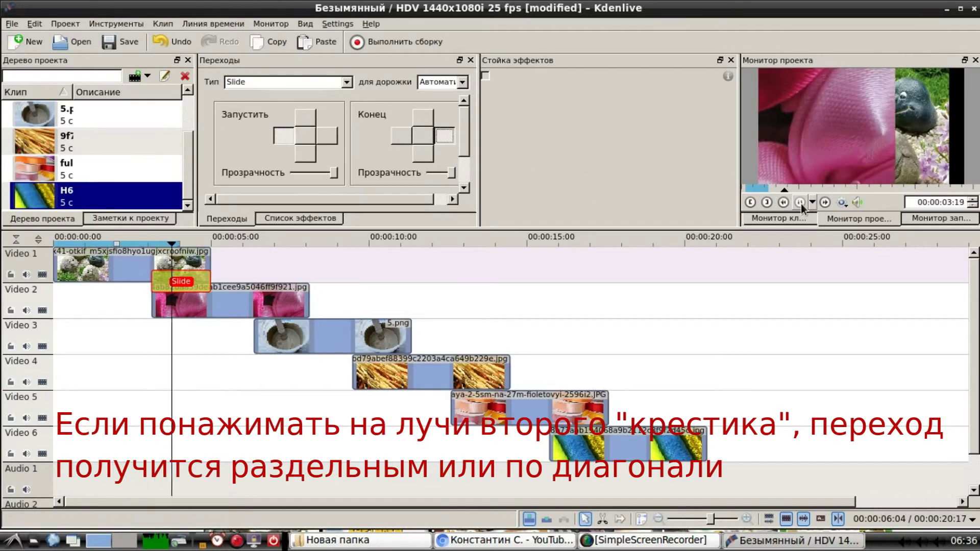
pyautogui.click(800, 203)
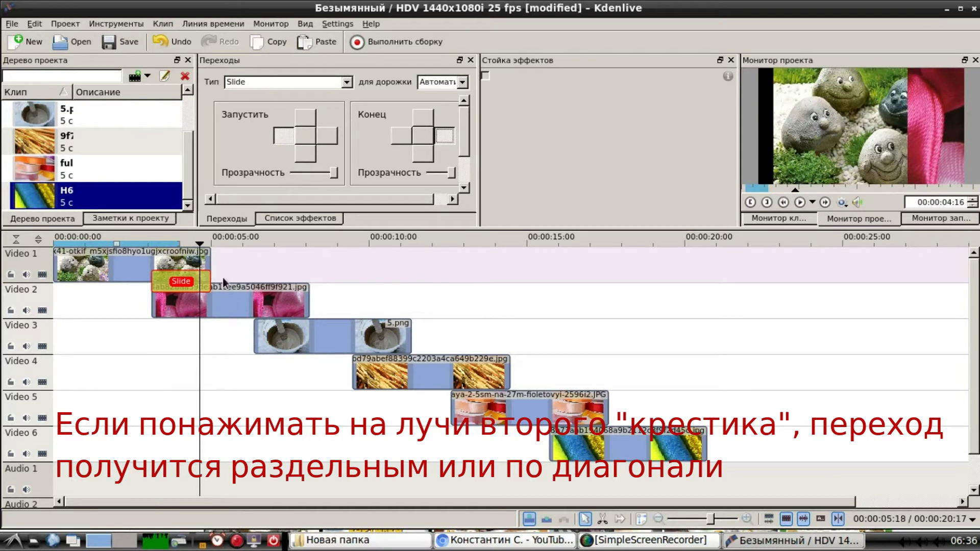
# Preview the first Slide transition with its end at the lower arm, and return the end to the centre.
pyautogui.moveTo(196, 244); pyautogui.dragTo(133, 255)
pyautogui.click(800, 203)
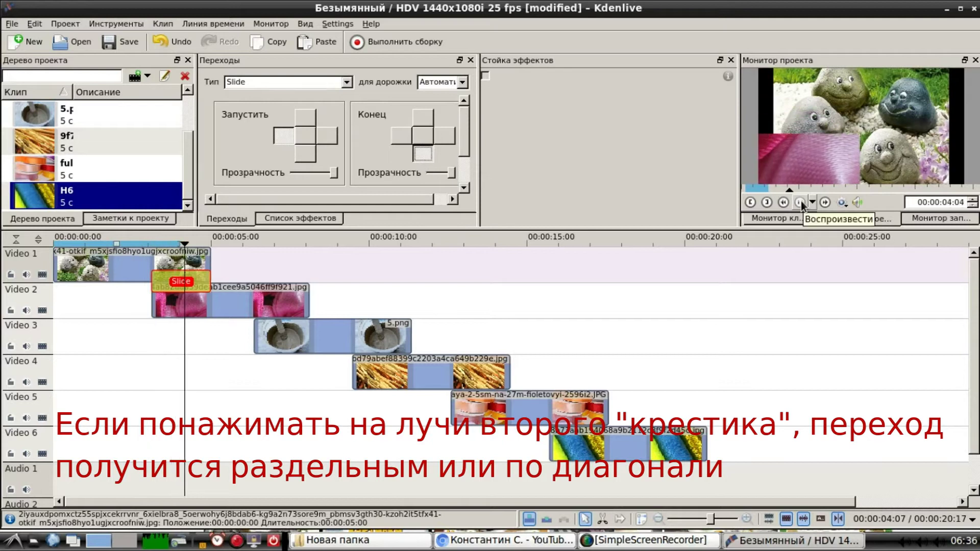
pyautogui.click(801, 201)
pyautogui.moveTo(171, 245); pyautogui.dragTo(143, 248)
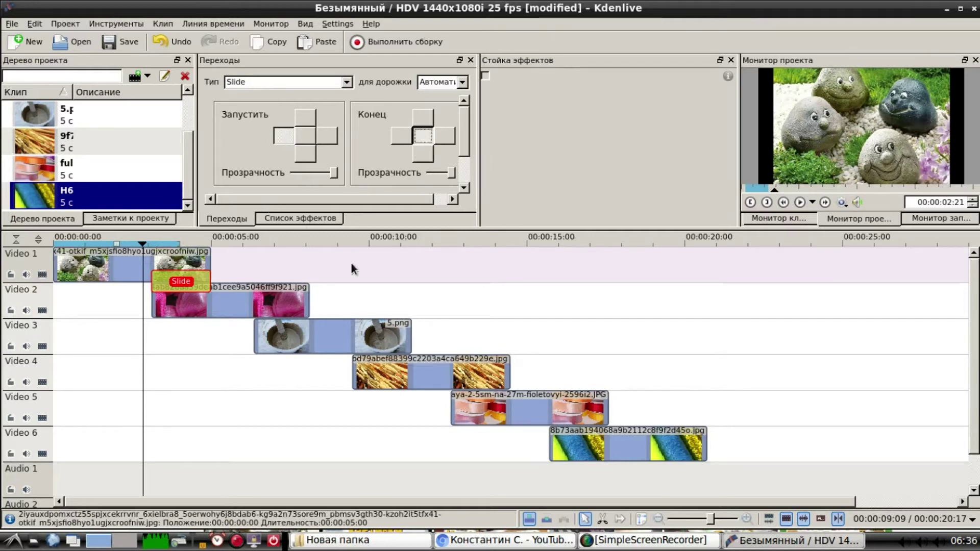
# Add a Slide transition from the pink fabric clip on Video 2 to the clip on Video 3 and open its settings.
pyautogui.rightClick(279, 306)
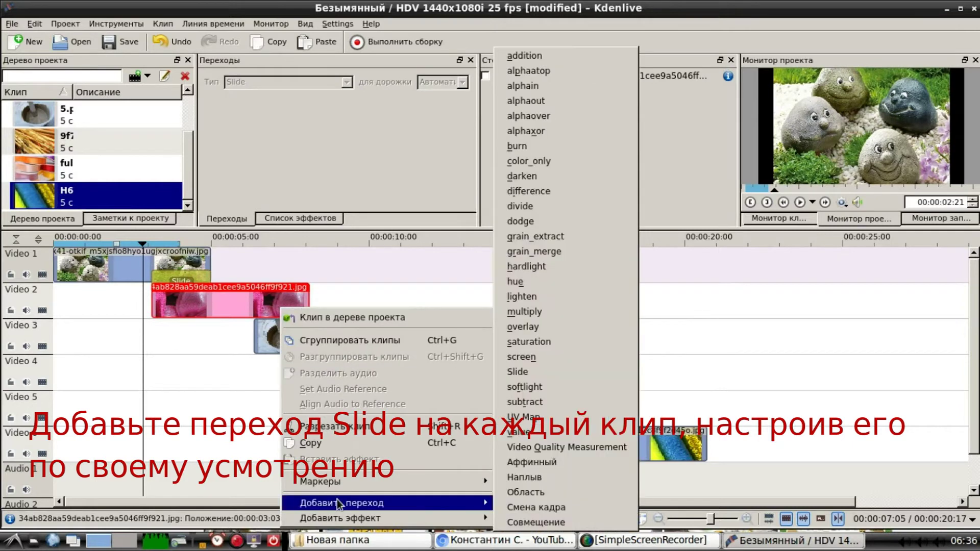
pyautogui.moveTo(480, 497)
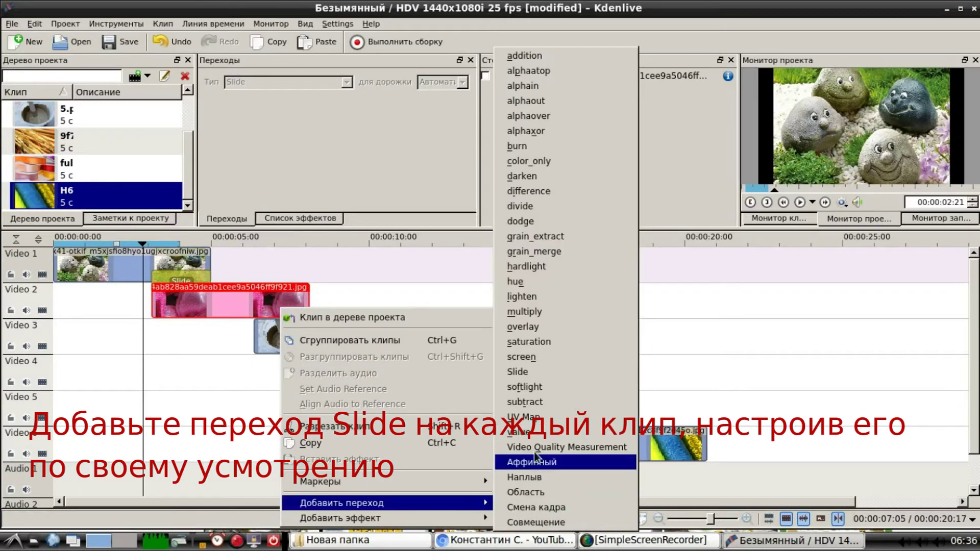
pyautogui.click(529, 376)
pyautogui.click(287, 328)
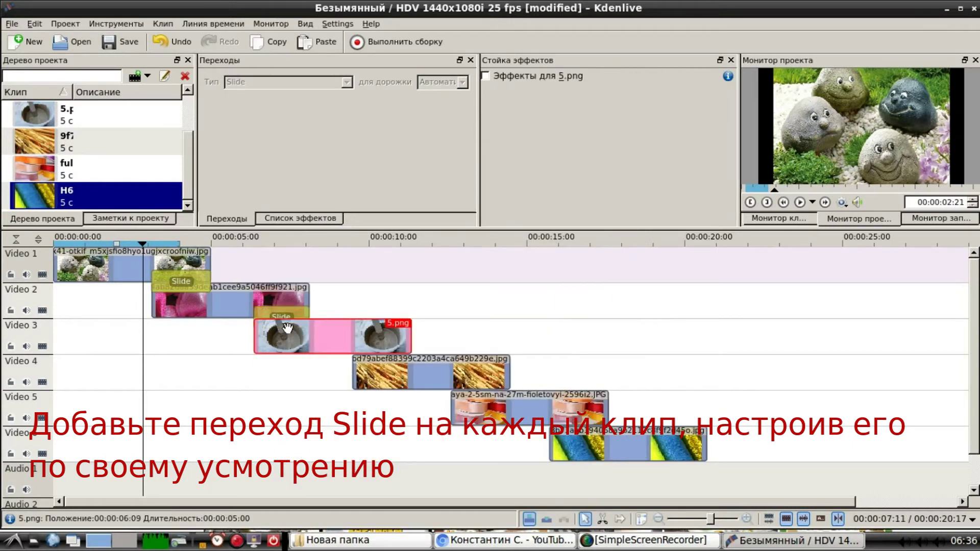
pyautogui.click(280, 316)
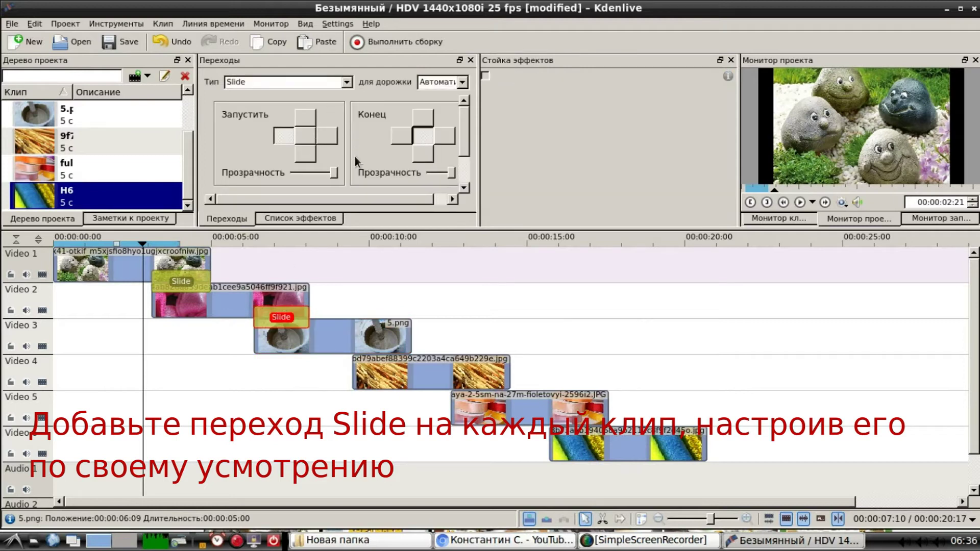
# Add a Slide transition from the 5.png clip on Video 3 to the clip on Video 4 and open its settings.
pyautogui.click(354, 349)
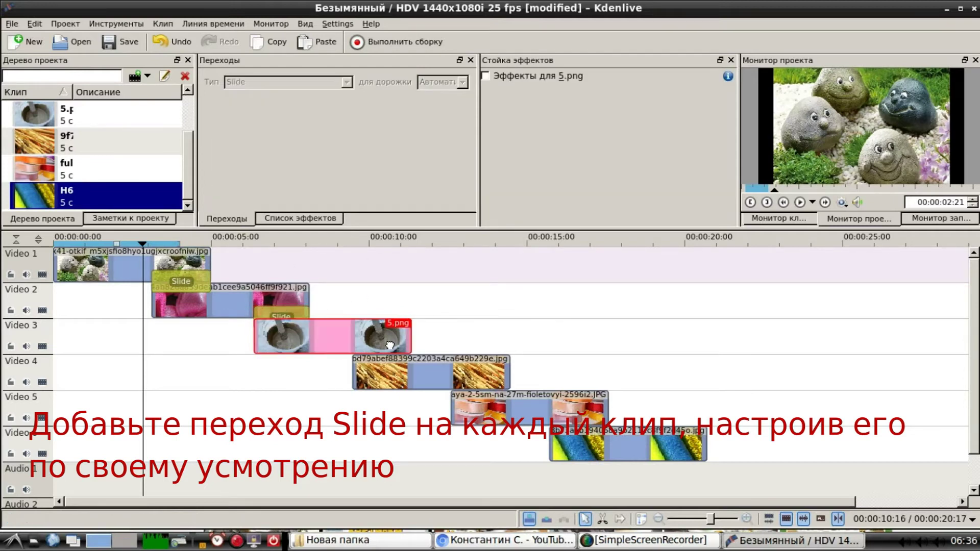
pyautogui.rightClick(391, 348)
pyautogui.moveTo(420, 326)
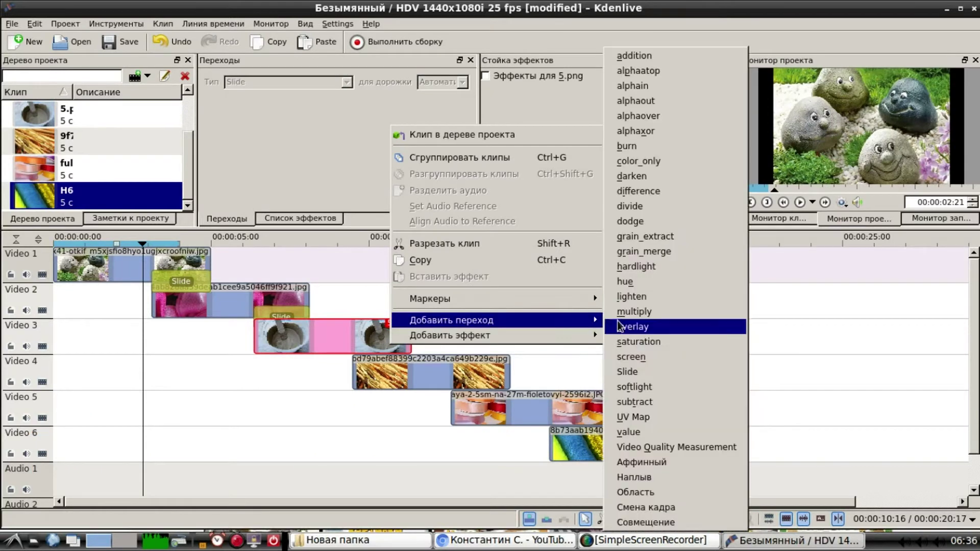
pyautogui.click(644, 371)
pyautogui.click(378, 357)
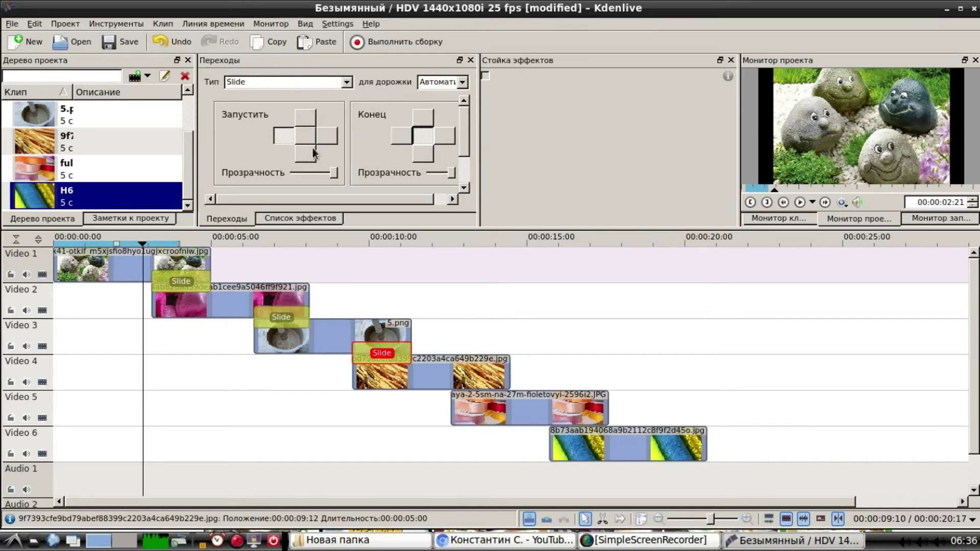
# Check the start directions of the first two Slide transitions and set the Video 3 to Video 4 one to start (Запустить) from the upper arm.
pyautogui.click(187, 279)
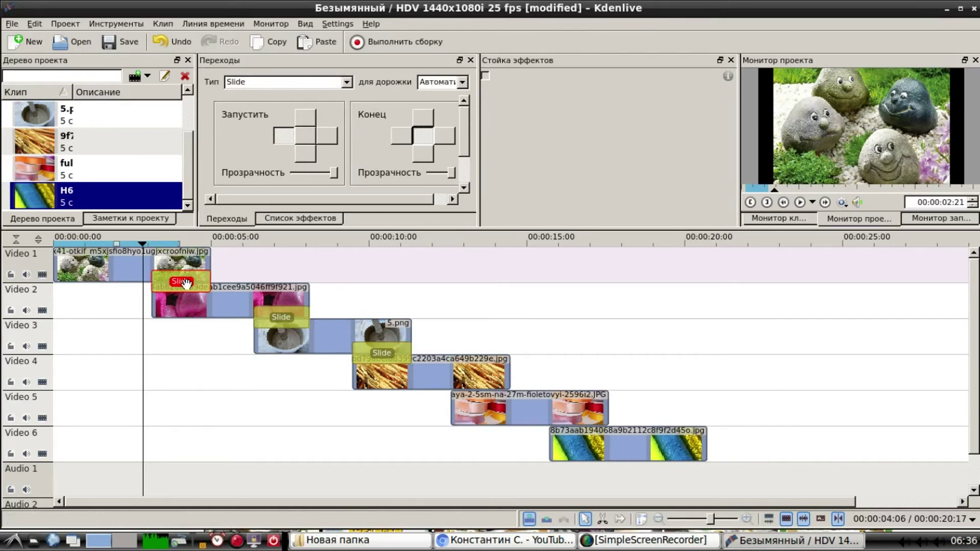
pyautogui.click(281, 318)
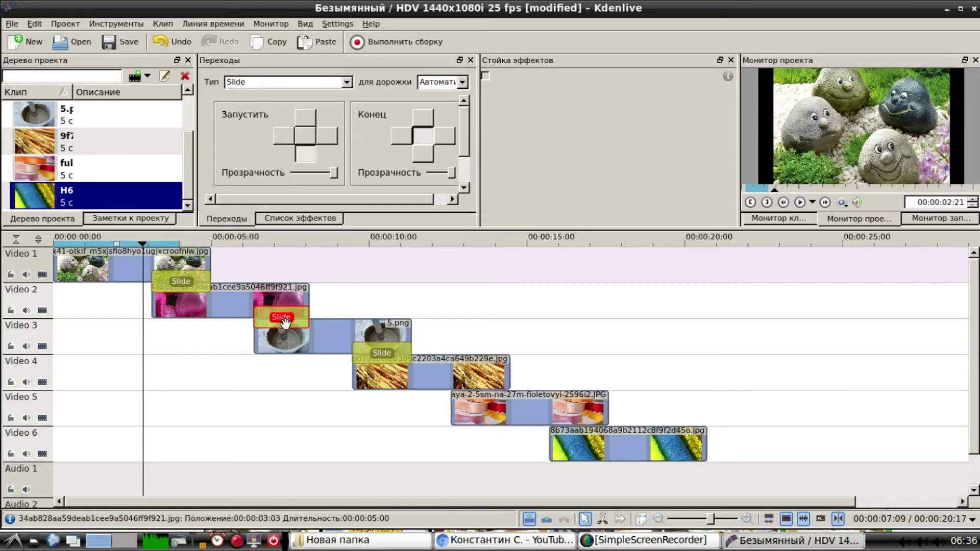
pyautogui.click(379, 358)
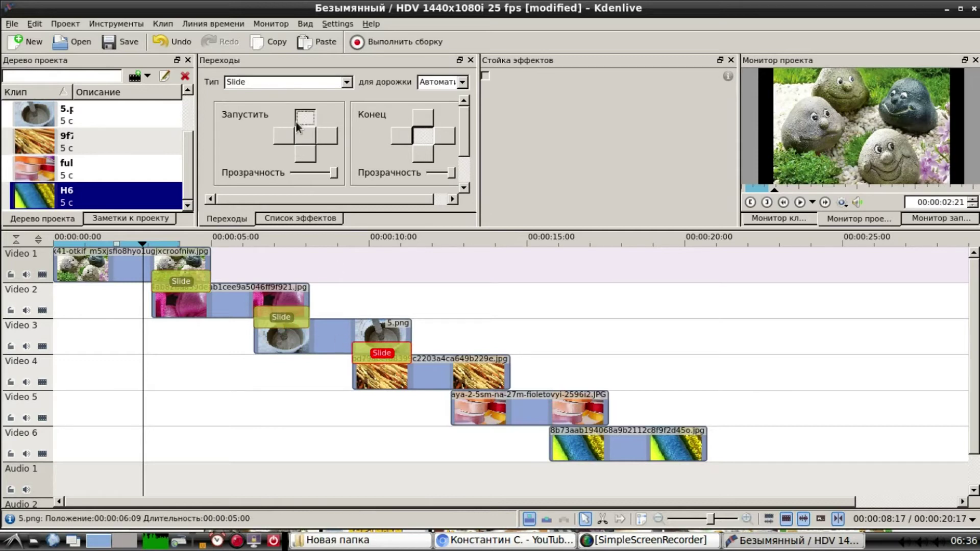
# Add a Slide transition from the clip on Video 4 to the clip on Video 5 and set it to start from the right arm.
pyautogui.click(477, 380)
pyautogui.rightClick(478, 383)
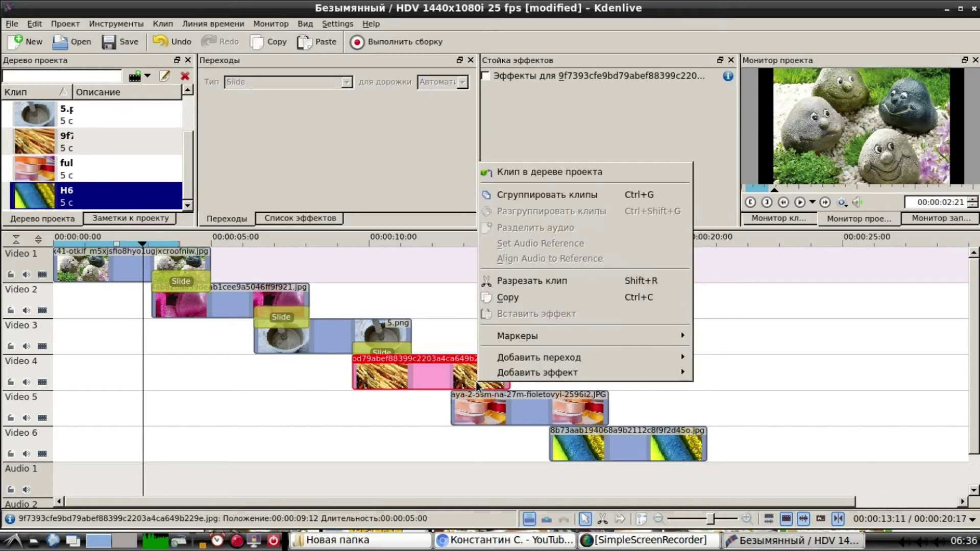
pyautogui.moveTo(500, 361)
pyautogui.click(714, 371)
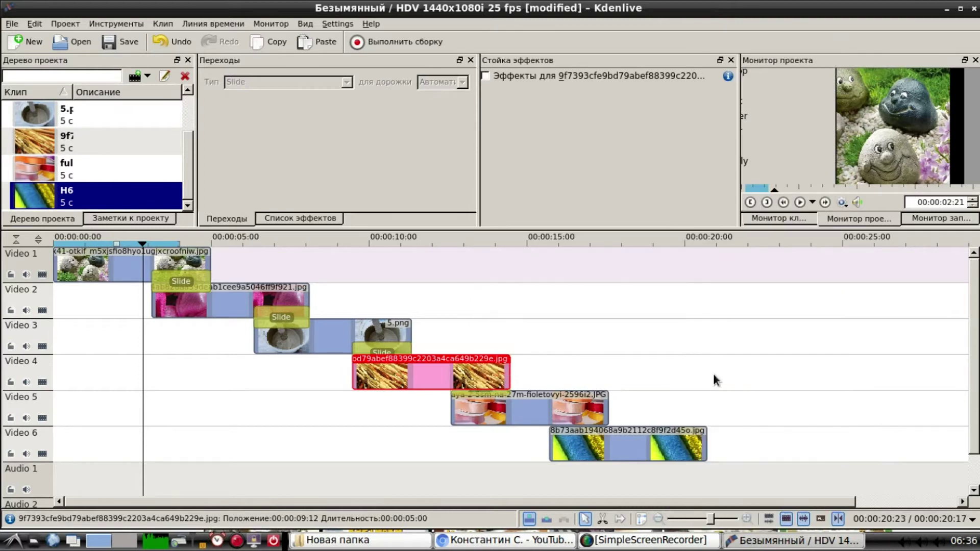
pyautogui.click(498, 394)
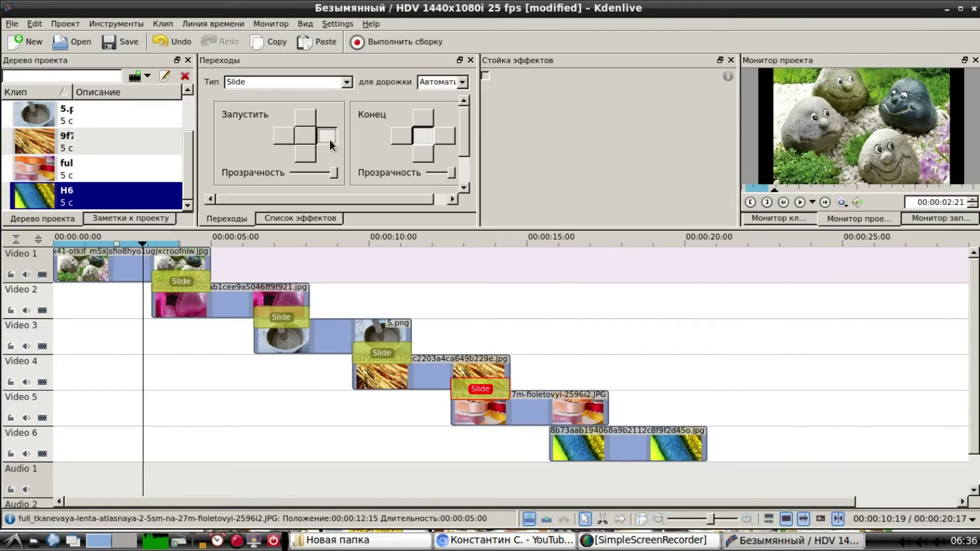
# Add a Slide transition from the clip on Video 5 to the clip on Video 6 and set it to start from the lower arm.
pyautogui.click(578, 421)
pyautogui.rightClick(579, 422)
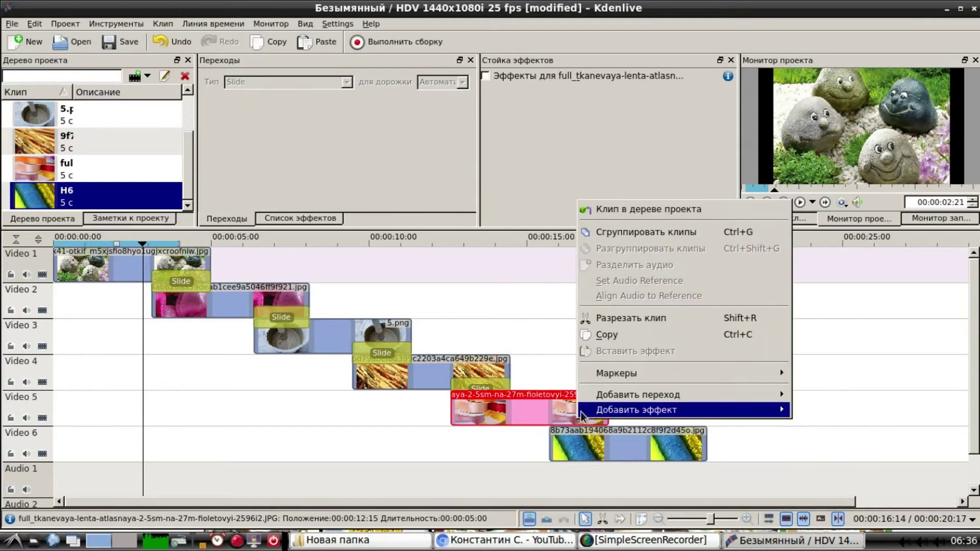
pyautogui.moveTo(727, 392)
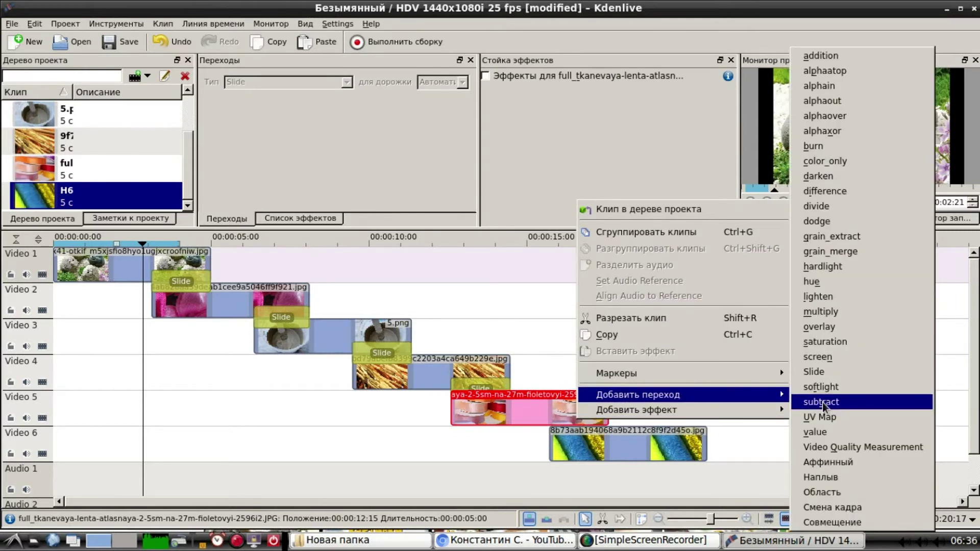
pyautogui.click(818, 372)
pyautogui.click(592, 426)
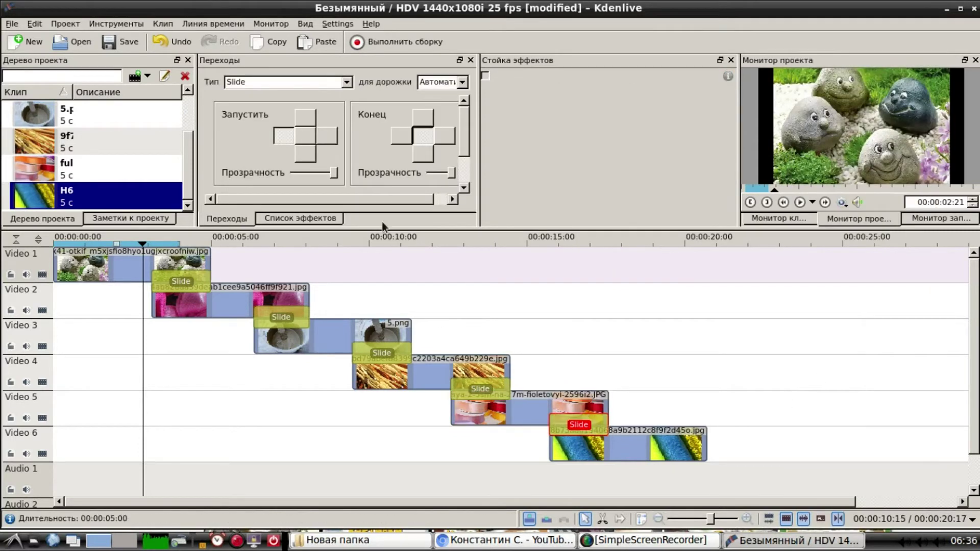
pyautogui.click(306, 154)
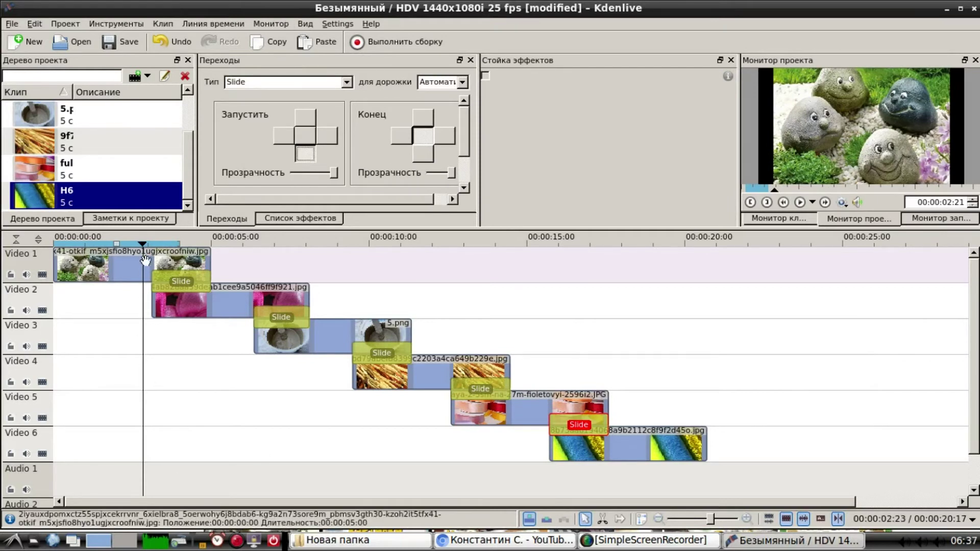
# Play the whole slideshow from the beginning of the timeline to preview all the Slide transitions.
pyautogui.moveTo(145, 244); pyautogui.dragTo(55, 244)
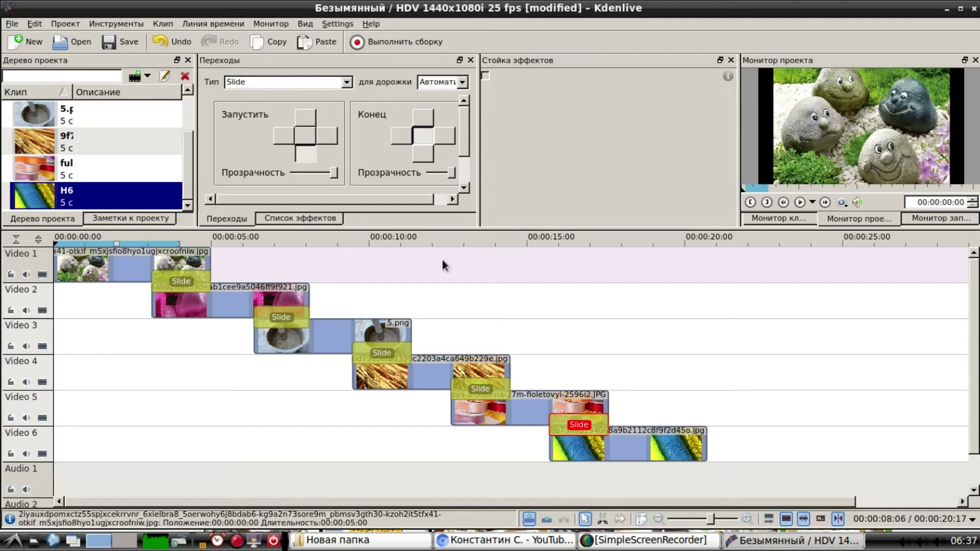
pyautogui.click(799, 203)
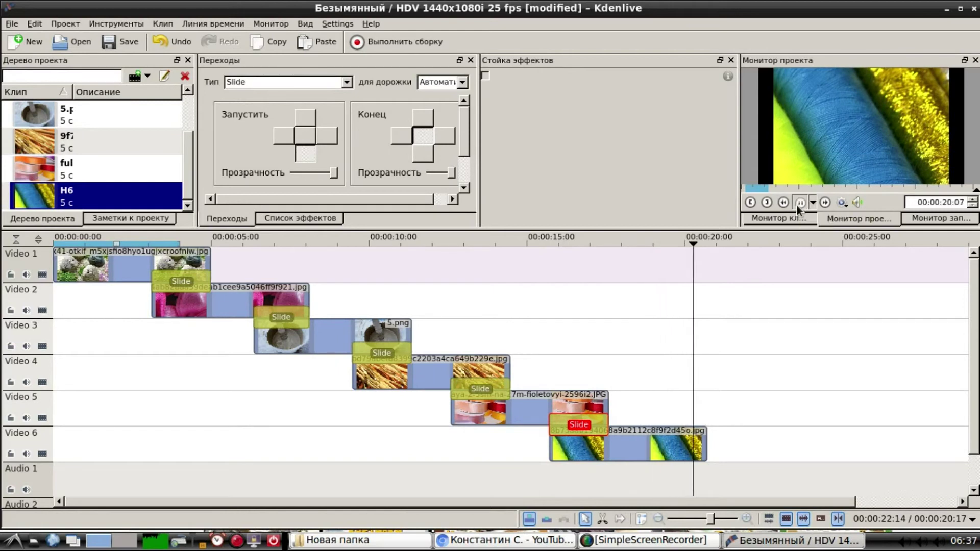
# Add Much_Higher.mp3 from the Загрузки folder in the file manager to the project and place it at the start of Audio 1.
pyautogui.click(392, 540)
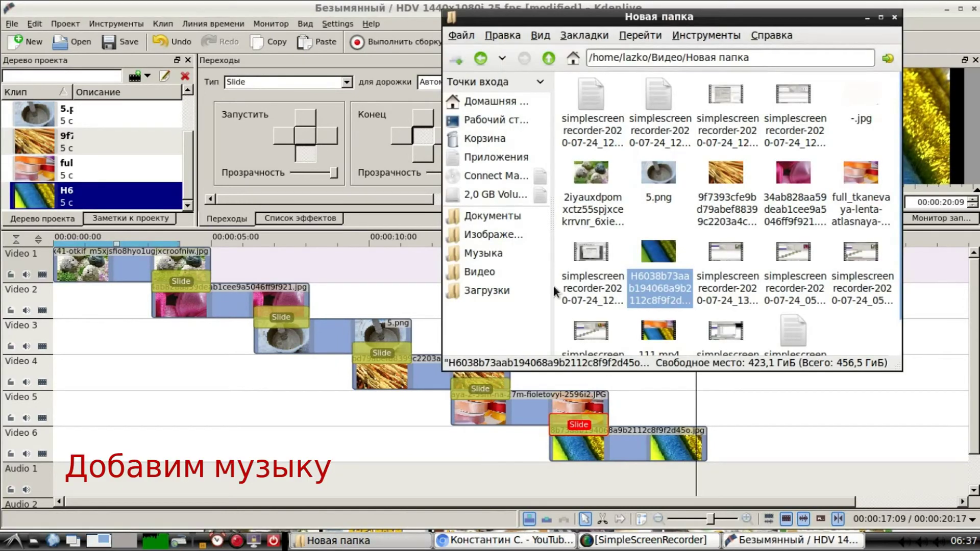
pyautogui.click(489, 291)
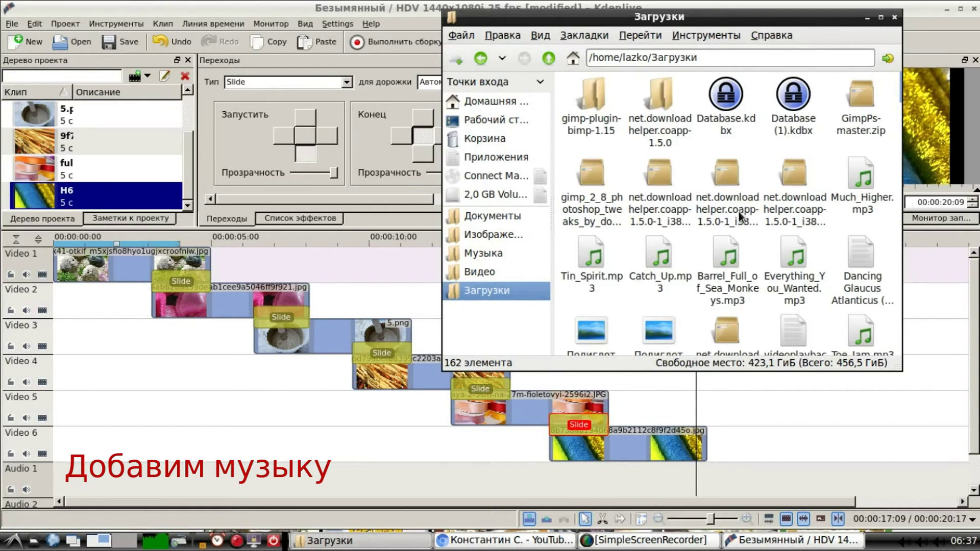
pyautogui.click(858, 178)
pyautogui.moveTo(866, 185); pyautogui.dragTo(57, 479)
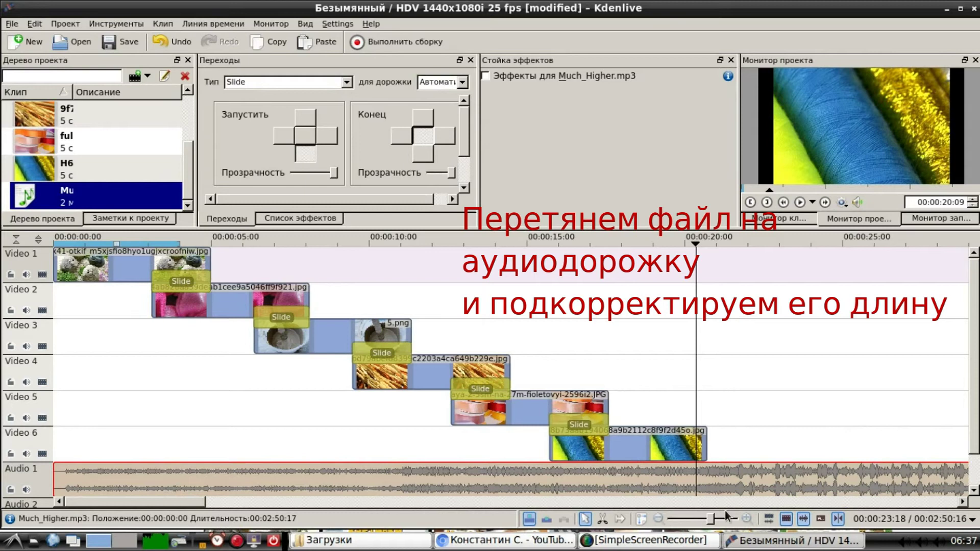
# Trim the Much_Higher.mp3 clip on Audio 1 to a length of 00:00:20:09 and play the slideshow from the beginning with music.
pyautogui.moveTo(708, 526); pyautogui.dragTo(695, 523)
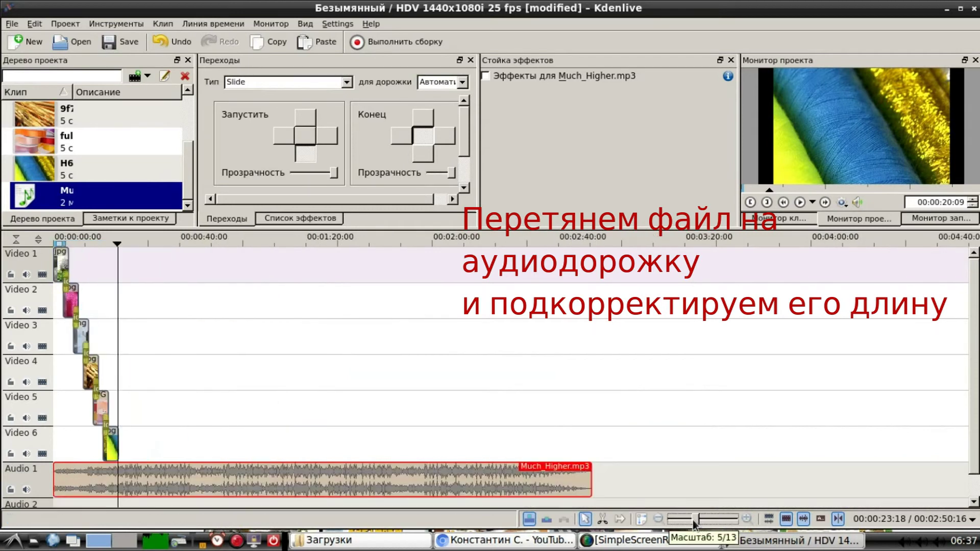
pyautogui.moveTo(589, 482); pyautogui.dragTo(115, 485)
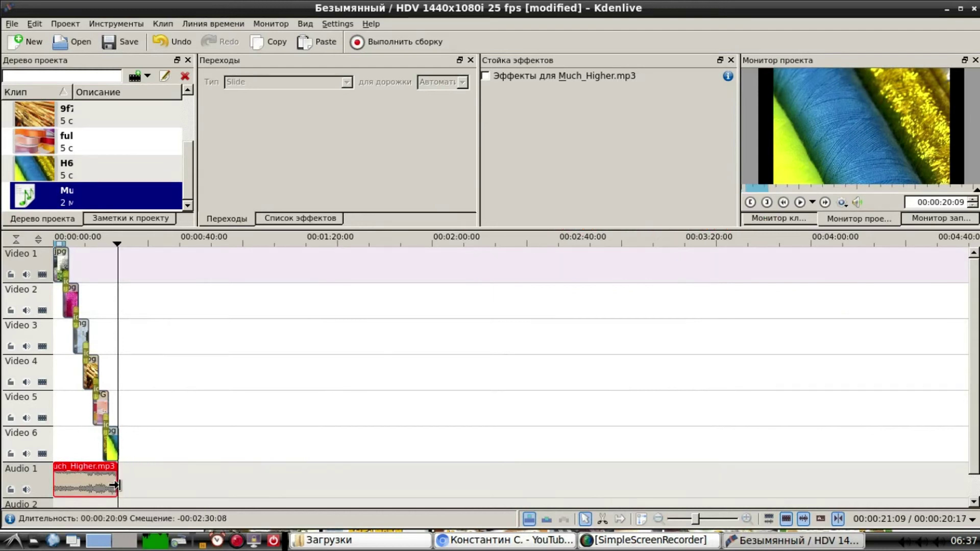
pyautogui.moveTo(696, 520)
pyautogui.mouseDown()
pyautogui.moveTo(714, 523)
pyautogui.moveTo(704, 521)
pyautogui.mouseUp()
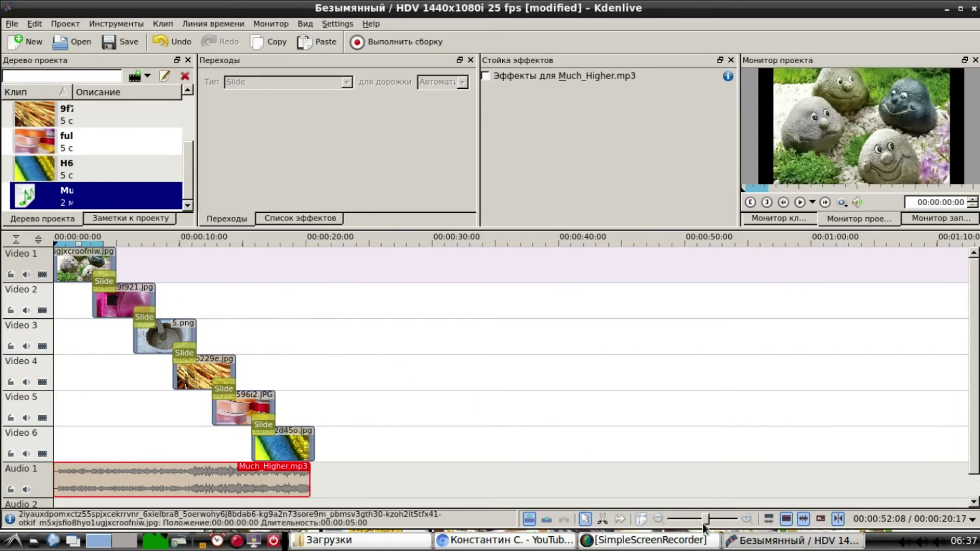
pyautogui.moveTo(708, 521); pyautogui.dragTo(711, 516)
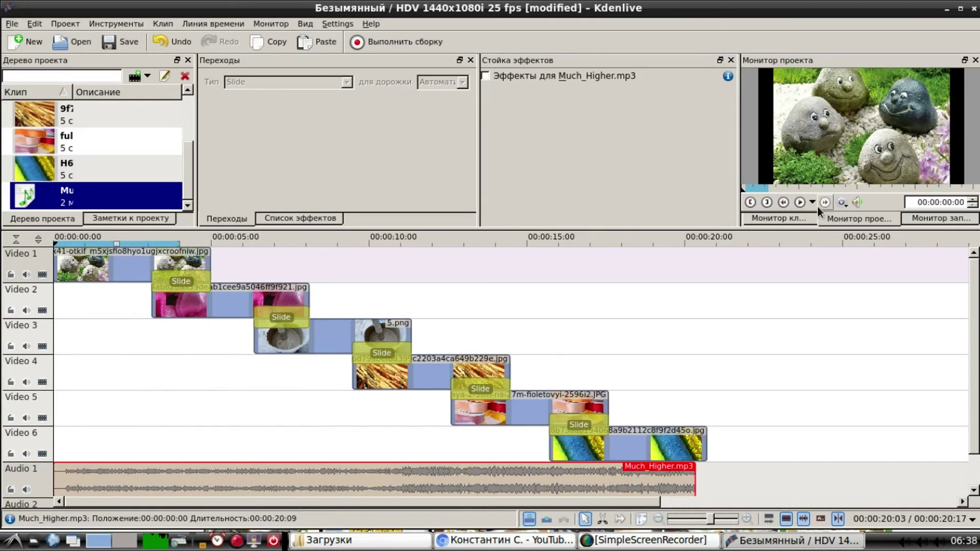
pyautogui.click(802, 202)
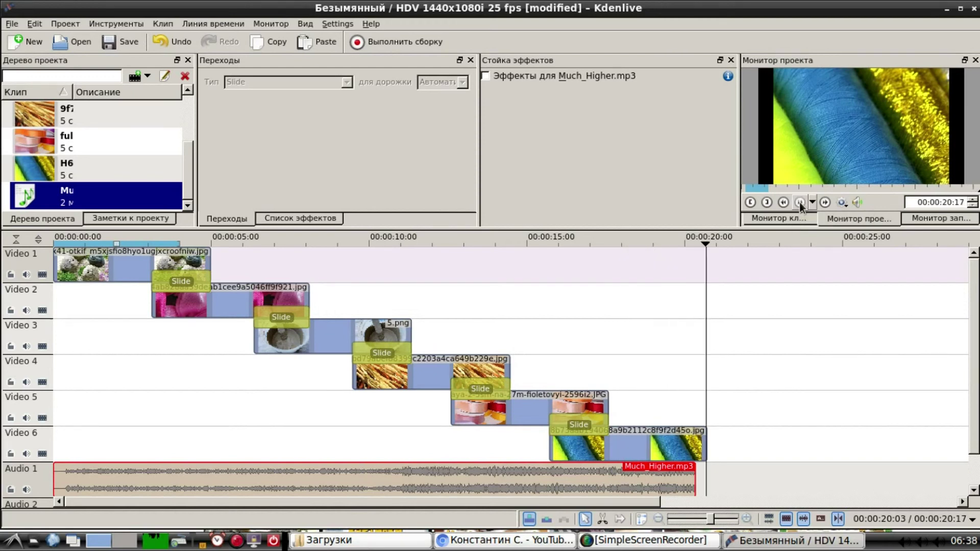
# Render the whole project with the MPEG-4/AAC profile to 333.mp4 in the Изображения/лилия folder.
pyautogui.click(424, 41)
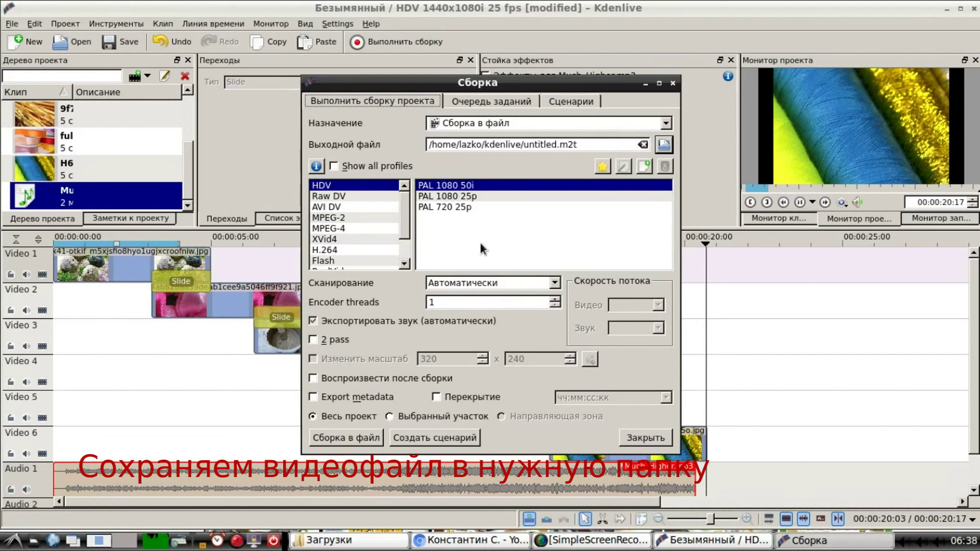
pyautogui.click(334, 229)
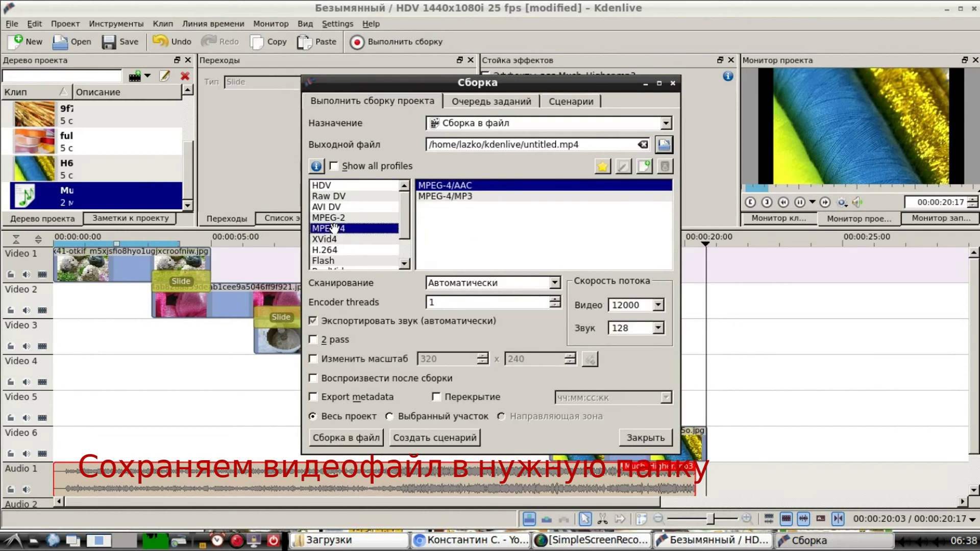
pyautogui.click(644, 143)
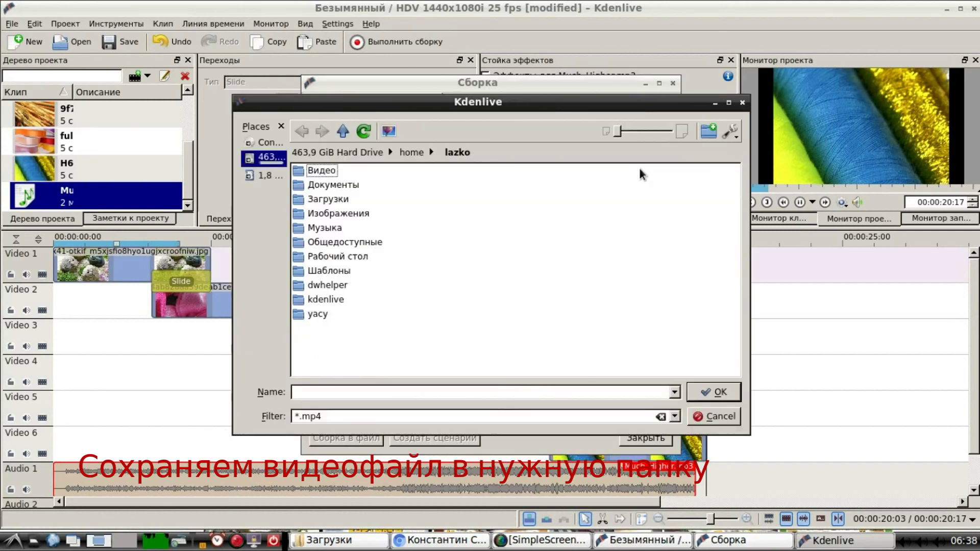
pyautogui.doubleClick(317, 212)
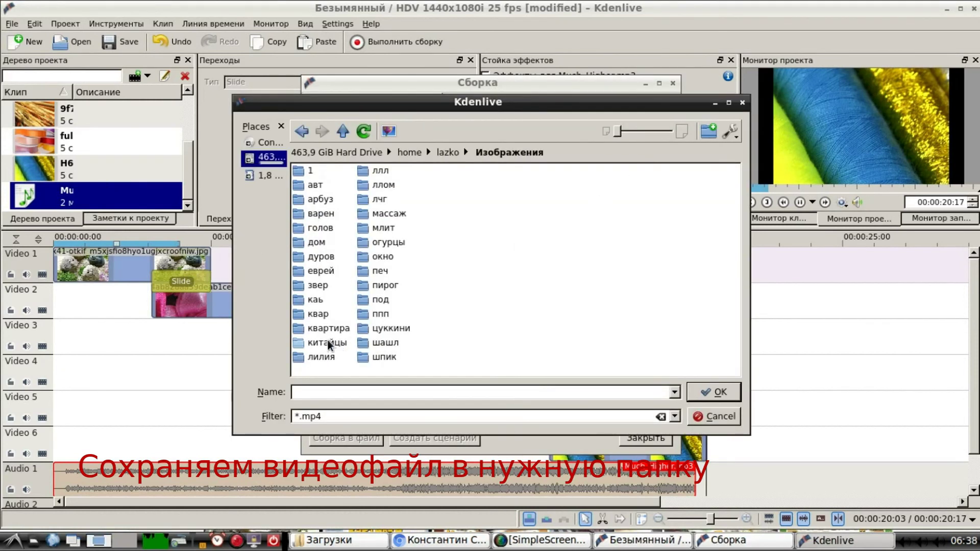
pyautogui.doubleClick(308, 360)
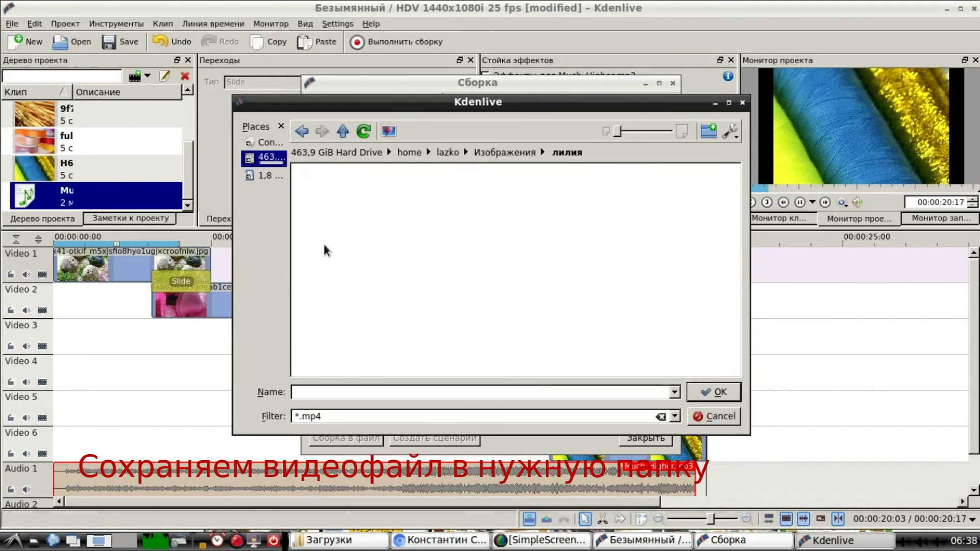
pyautogui.click(374, 391)
pyautogui.click(695, 397)
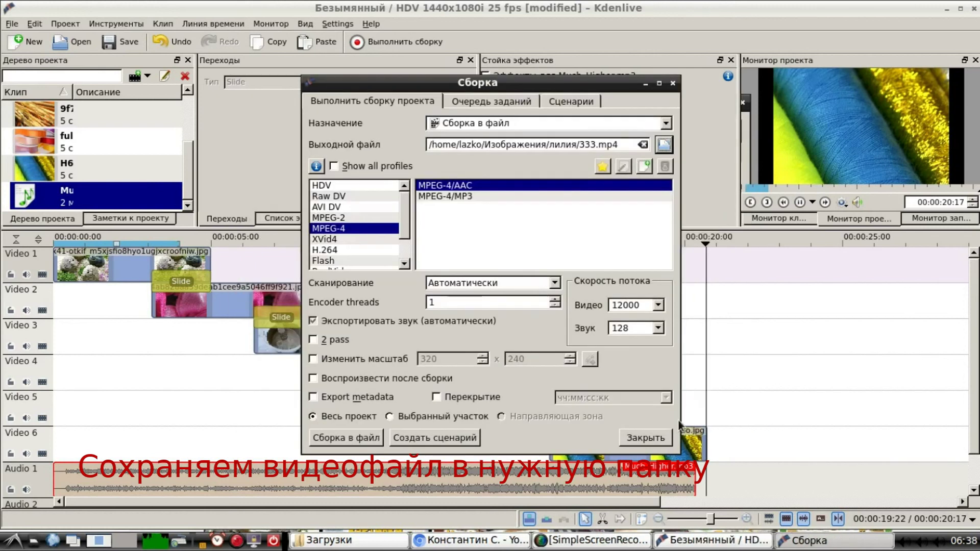
pyautogui.click(359, 437)
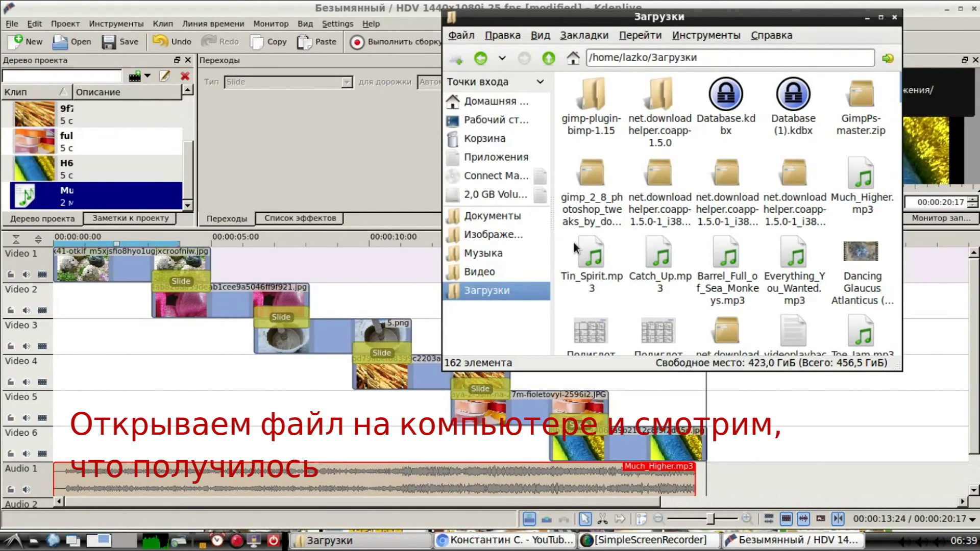
# Find the rendered 333.mp4 in the Изображения/лилия folder in the file manager and open it for viewing.
pyautogui.click(496, 236)
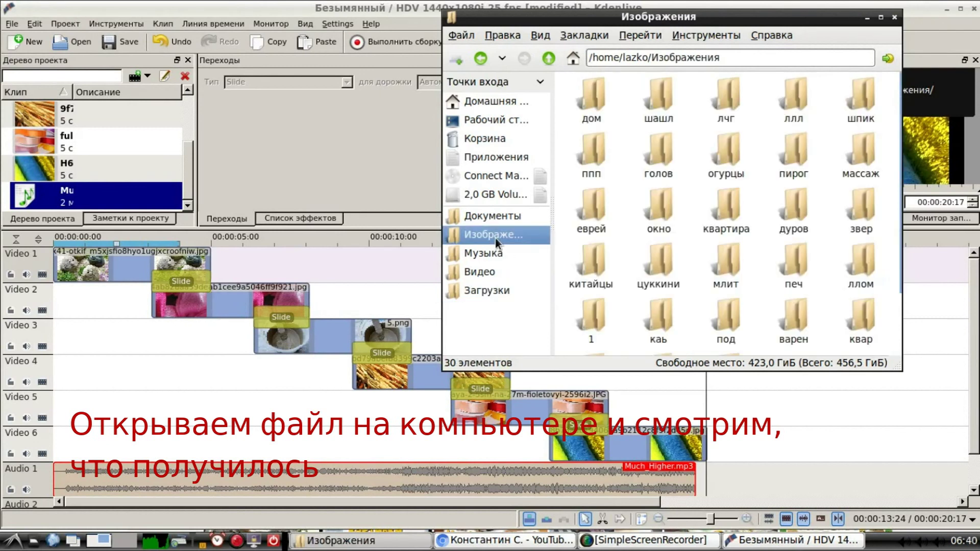
pyautogui.scroll(-3, 714, 294)
pyautogui.doubleClick(706, 300)
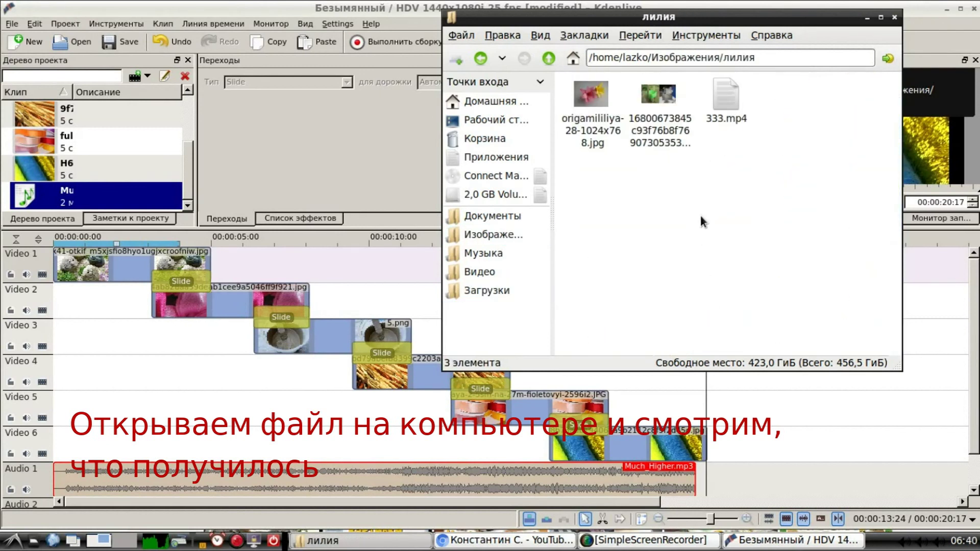
pyautogui.doubleClick(719, 120)
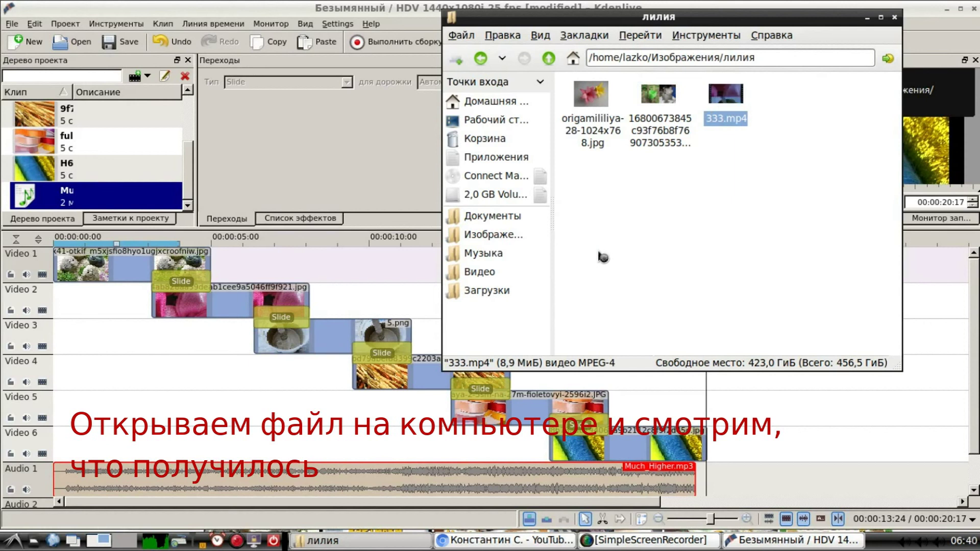